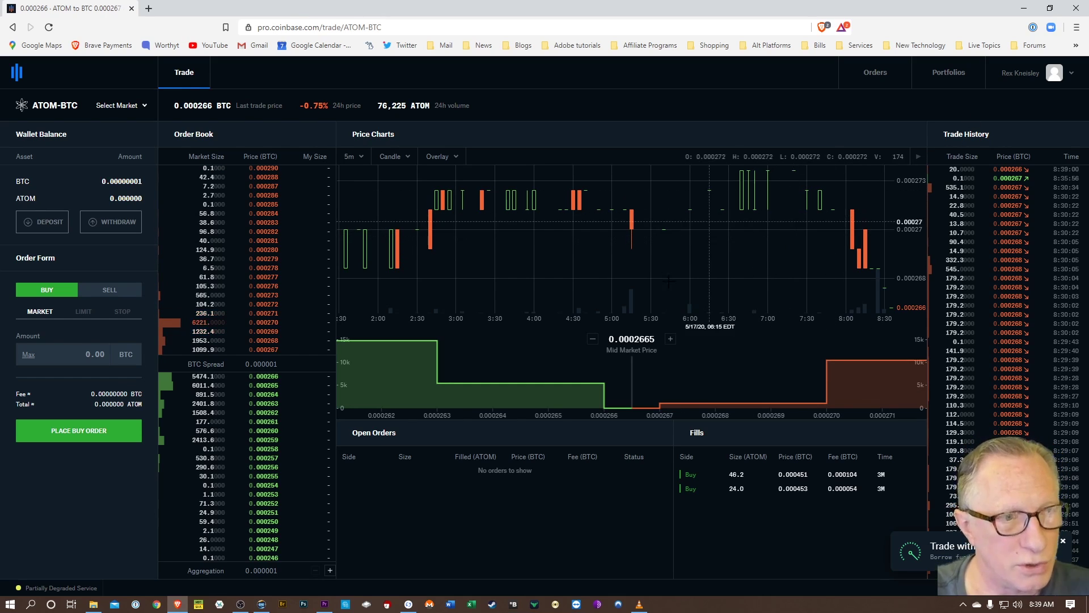
- Switch from the Coinbase Pro ATOM-BTC trading page to Ledger Live's Accounts list
{"action": "key", "text": "alt+Tab"}
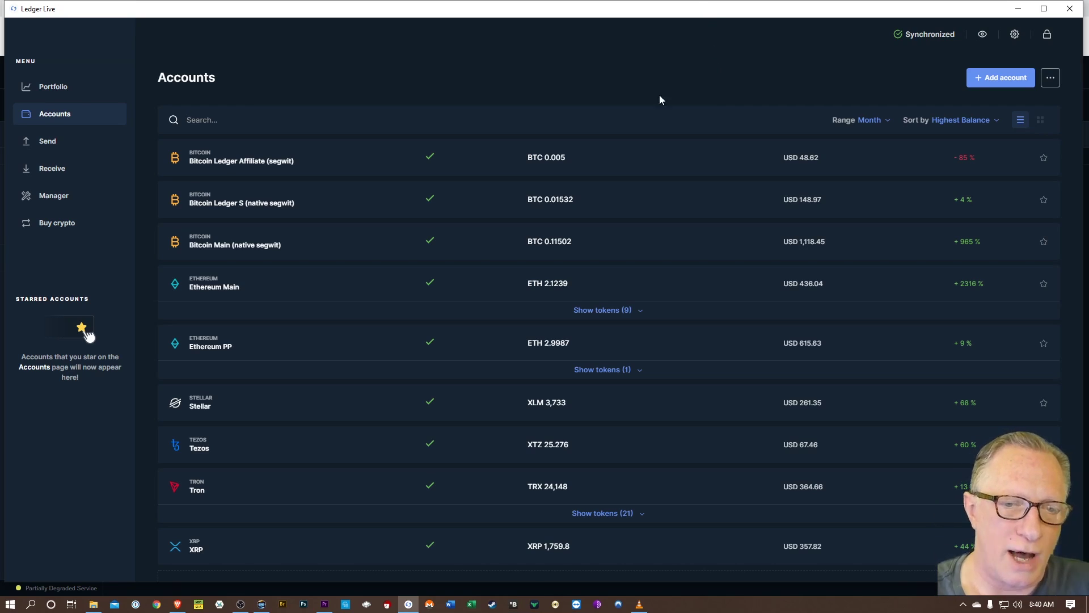
- Open the XRP account in Ledger Live and start a Receive through to device verification
{"action": "left_click", "coordinate": [258, 549]}
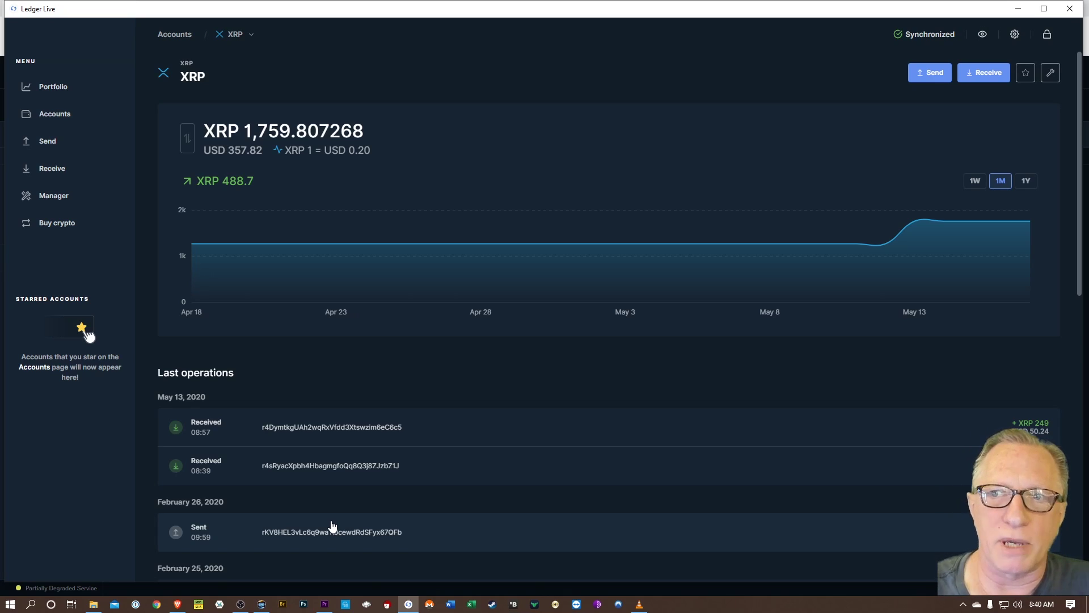
{"action": "left_click", "coordinate": [984, 76]}
{"action": "left_click", "coordinate": [647, 380]}
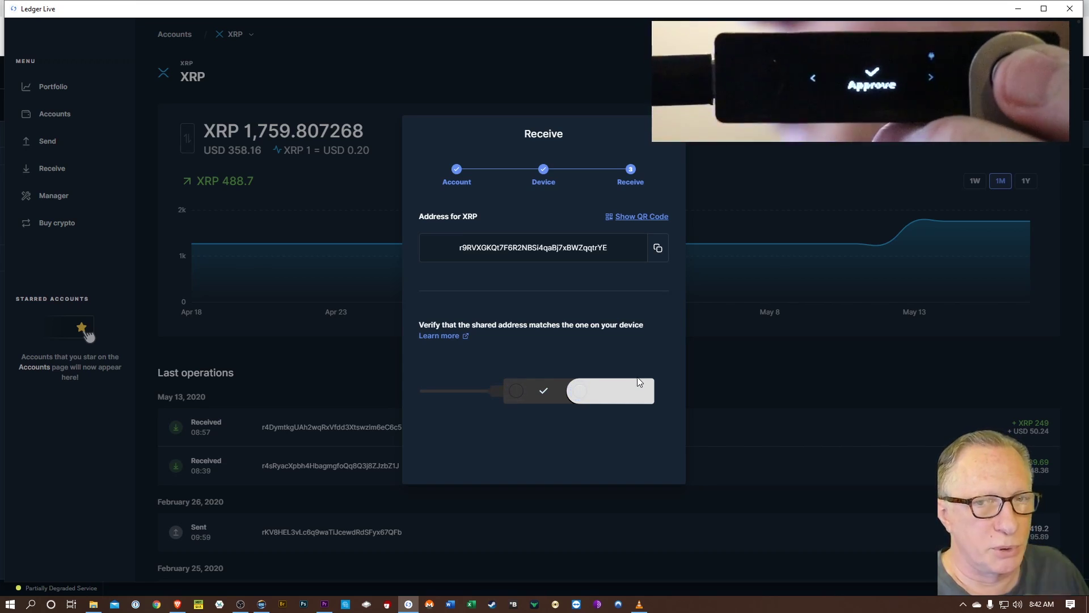
- Copy the verified XRP receive address and close the Receive flow
{"action": "left_click", "coordinate": [658, 249]}
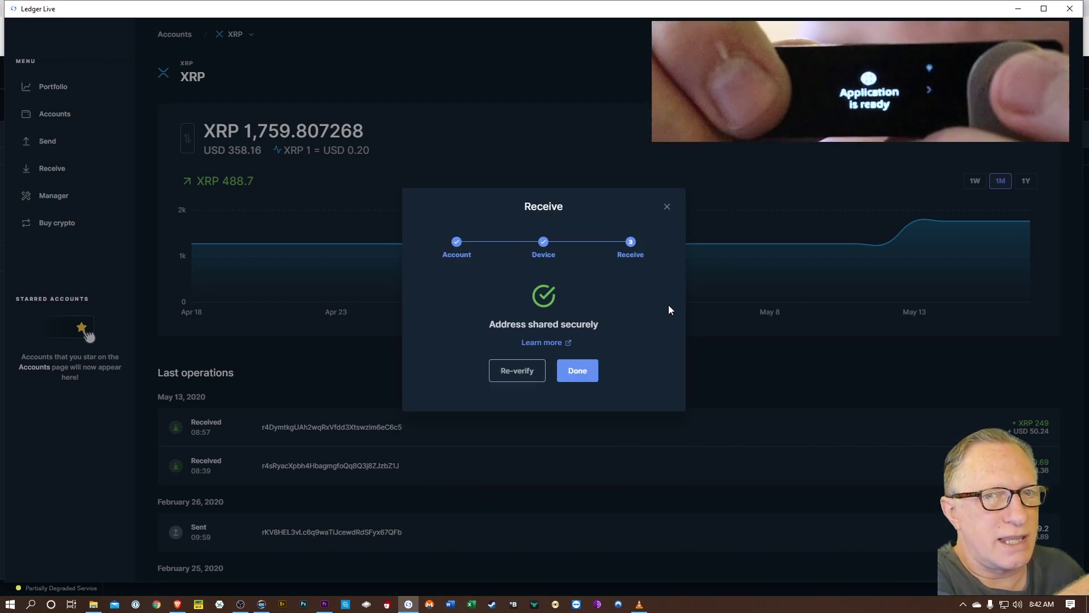
{"action": "left_click", "coordinate": [667, 207]}
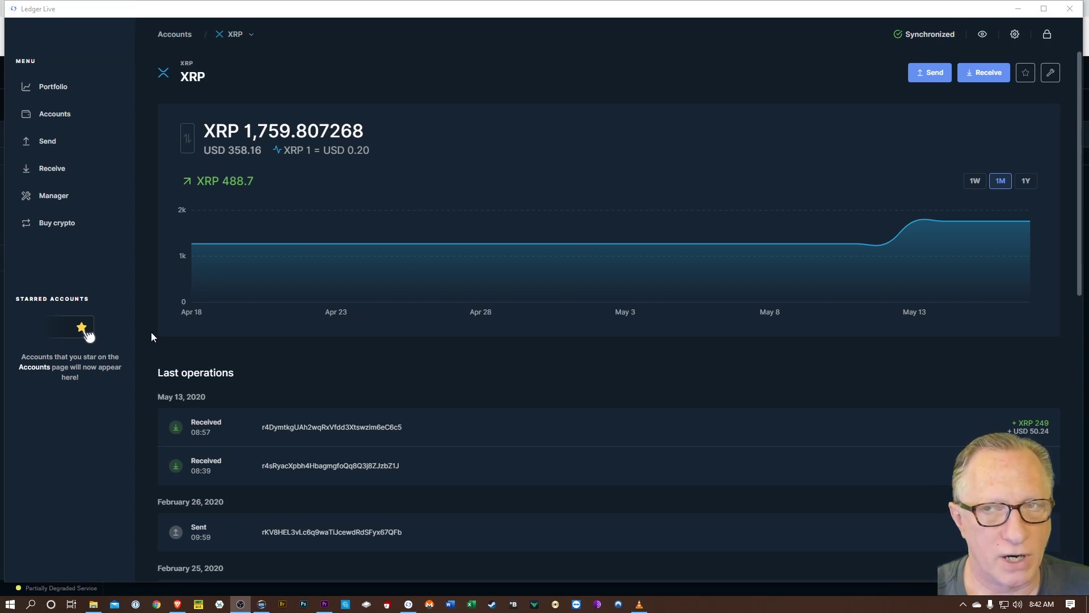
- Minimize Ledger Live and start an XRP withdrawal from the Ripple portfolio in Coinbase Pro
{"action": "left_click", "coordinate": [1018, 8]}
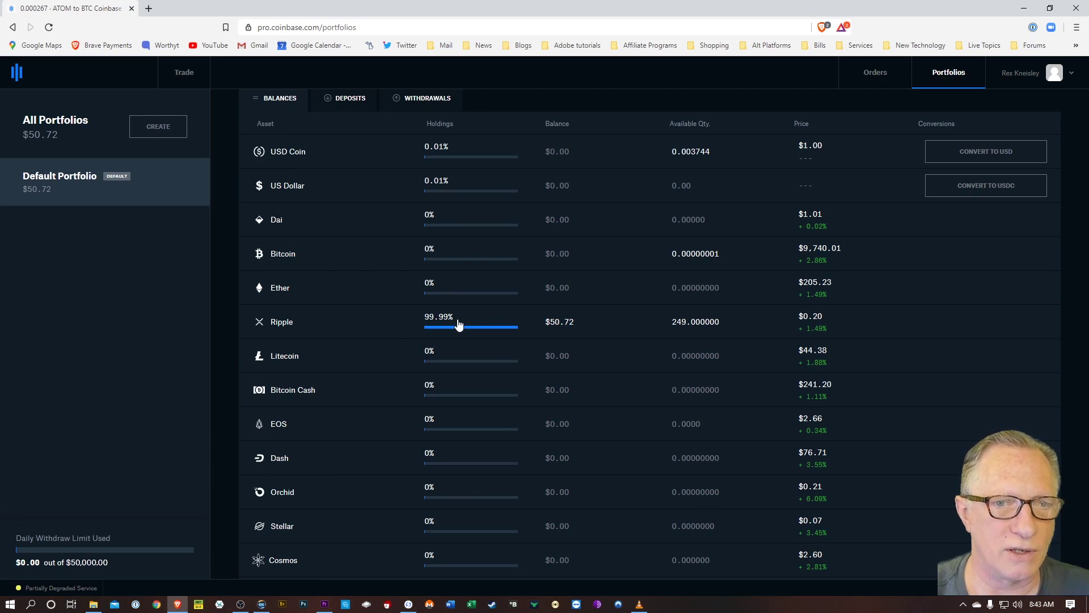
{"action": "left_click", "coordinate": [459, 324]}
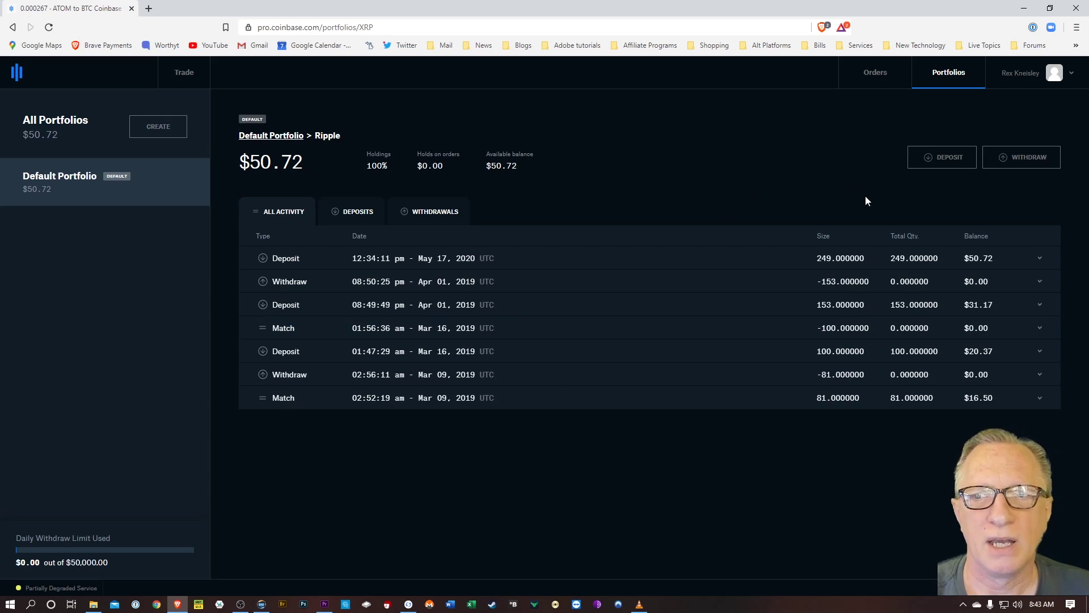
{"action": "left_click", "coordinate": [1025, 162]}
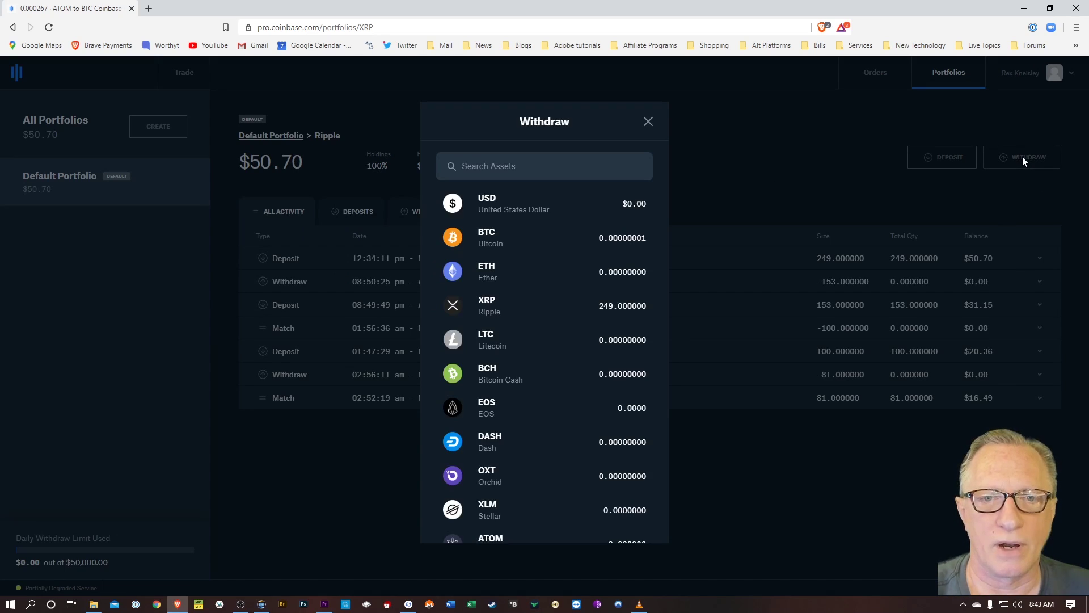
{"action": "left_click", "coordinate": [498, 307]}
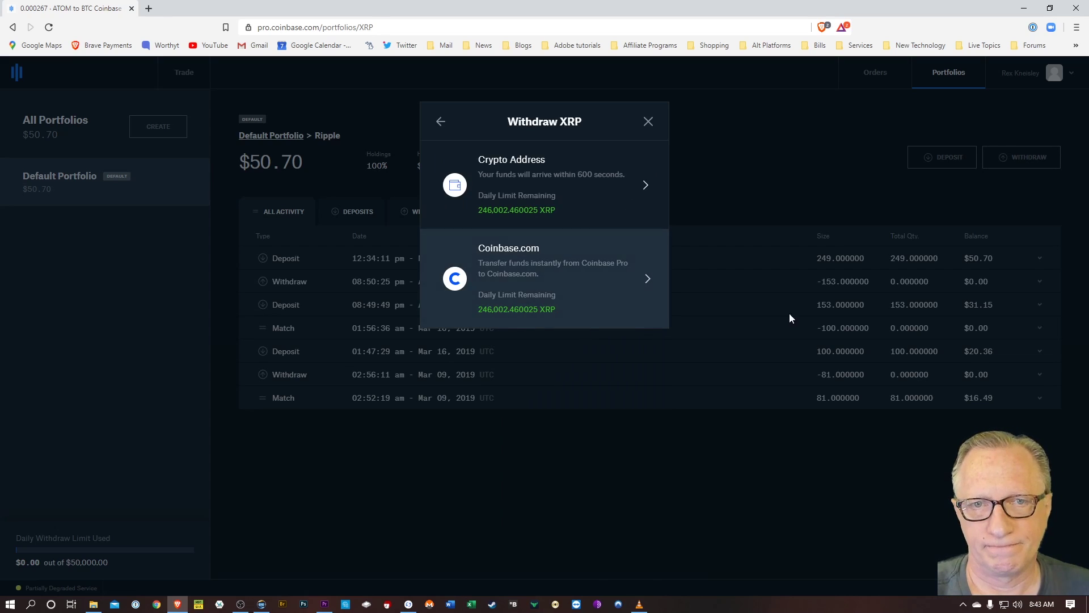
- Withdraw to a crypto address: paste the Ledger XRP address, mark no tag needed, set Max 249 XRP
{"action": "left_click", "coordinate": [512, 172]}
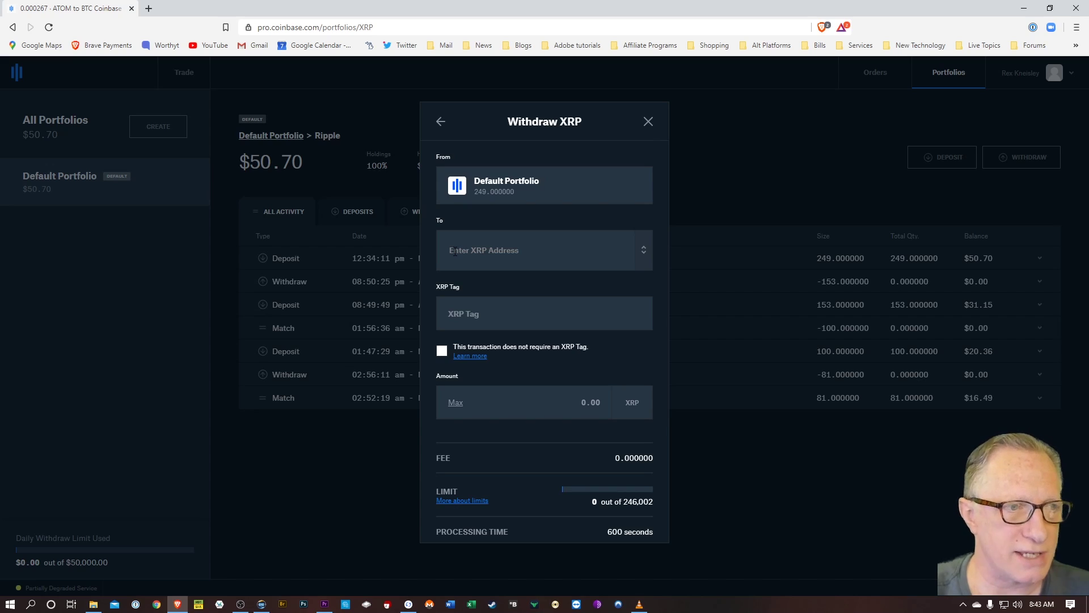
{"action": "left_click", "coordinate": [455, 250]}
{"action": "right_click", "coordinate": [454, 250]}
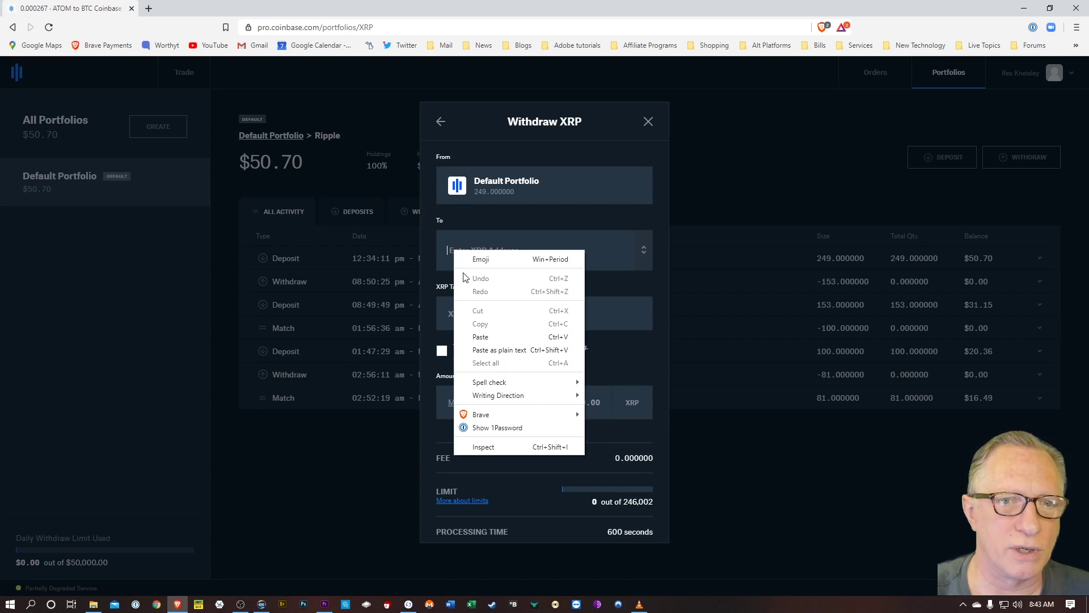
{"action": "left_click", "coordinate": [486, 338]}
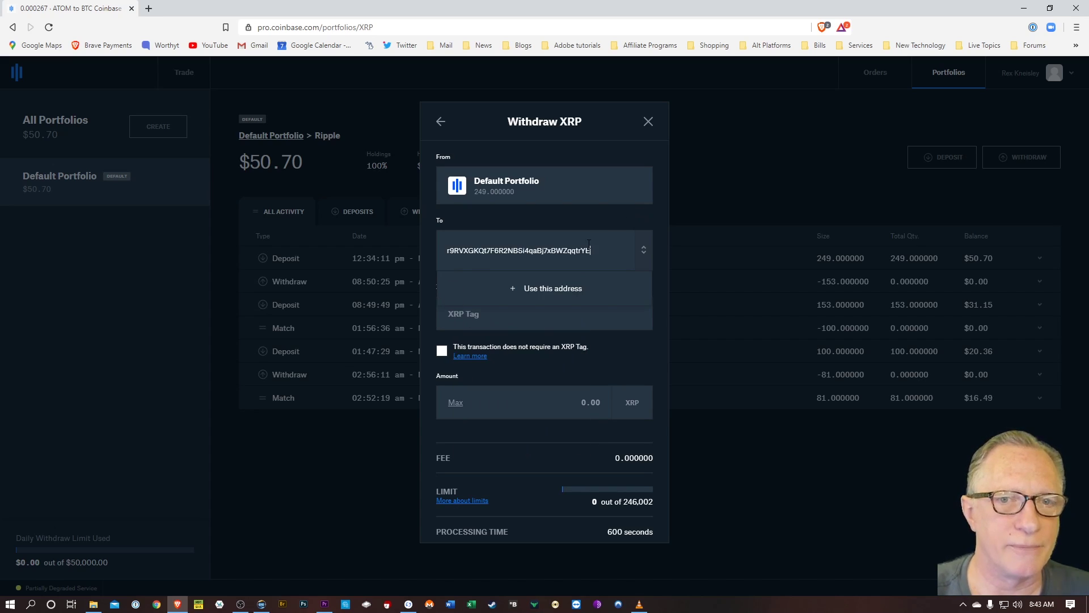
{"action": "left_click", "coordinate": [544, 291]}
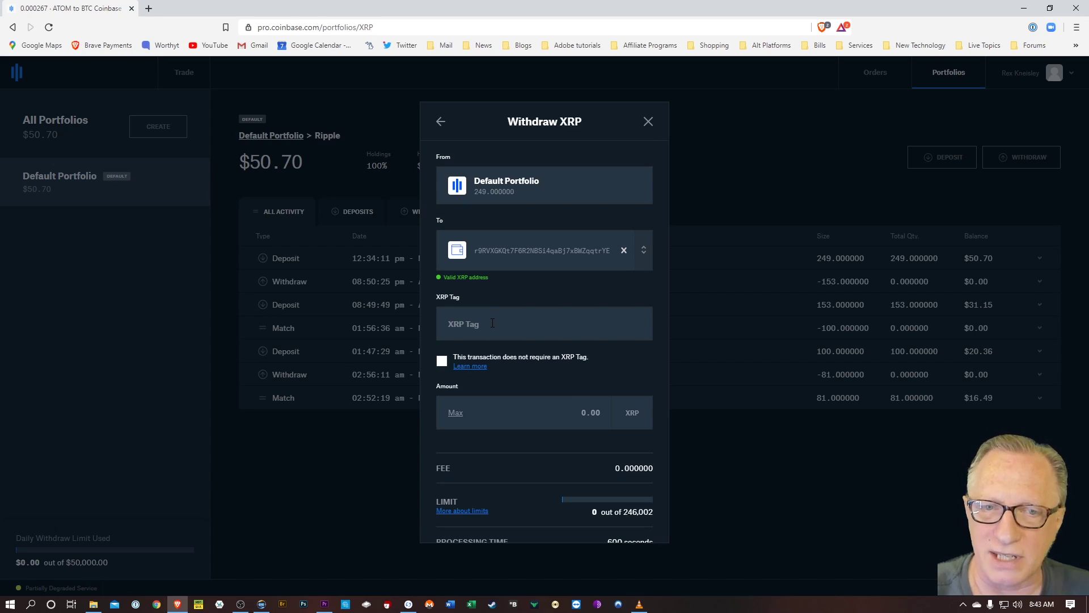
{"action": "left_click", "coordinate": [442, 363]}
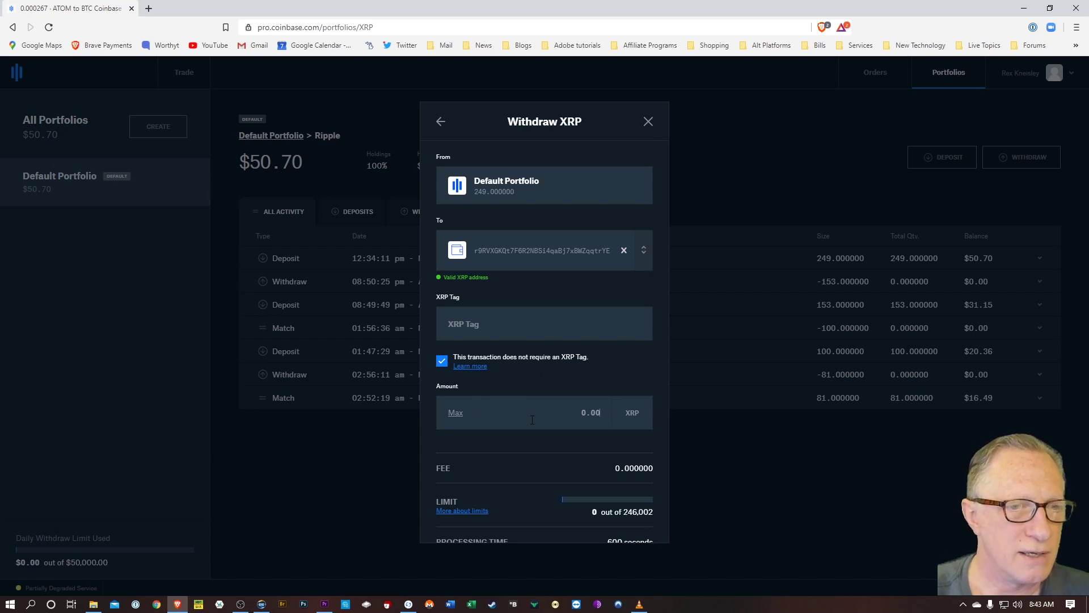
{"action": "left_click", "coordinate": [455, 413]}
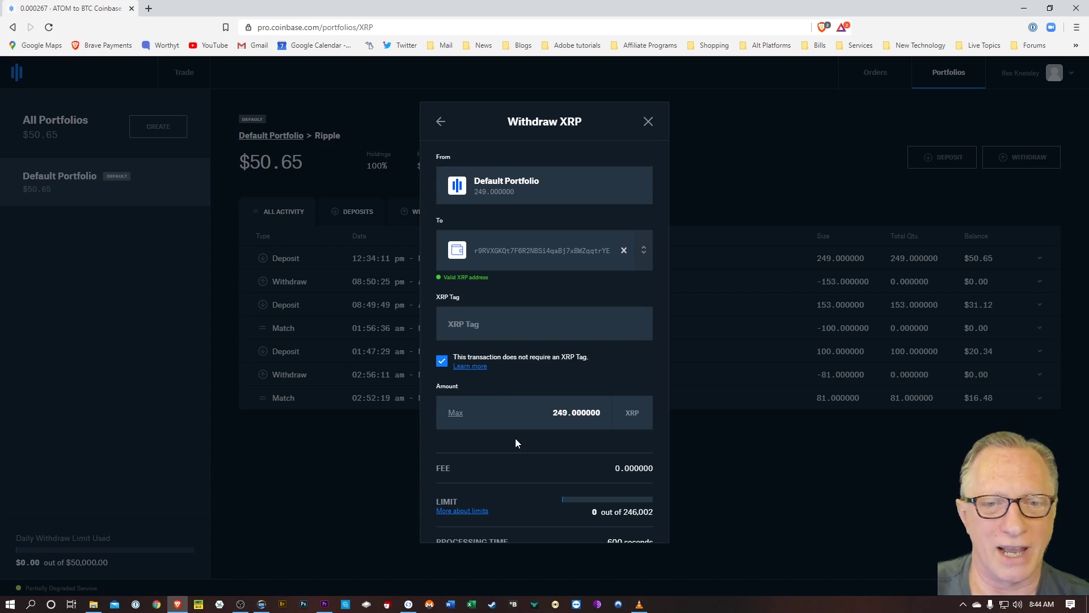
- Review the 249 XRP withdrawal, enter the authenticator verification code, confirm it, and dismiss the confirmation
{"action": "scroll", "coordinate": [515, 443], "scroll_direction": "down", "scroll_amount": 1}
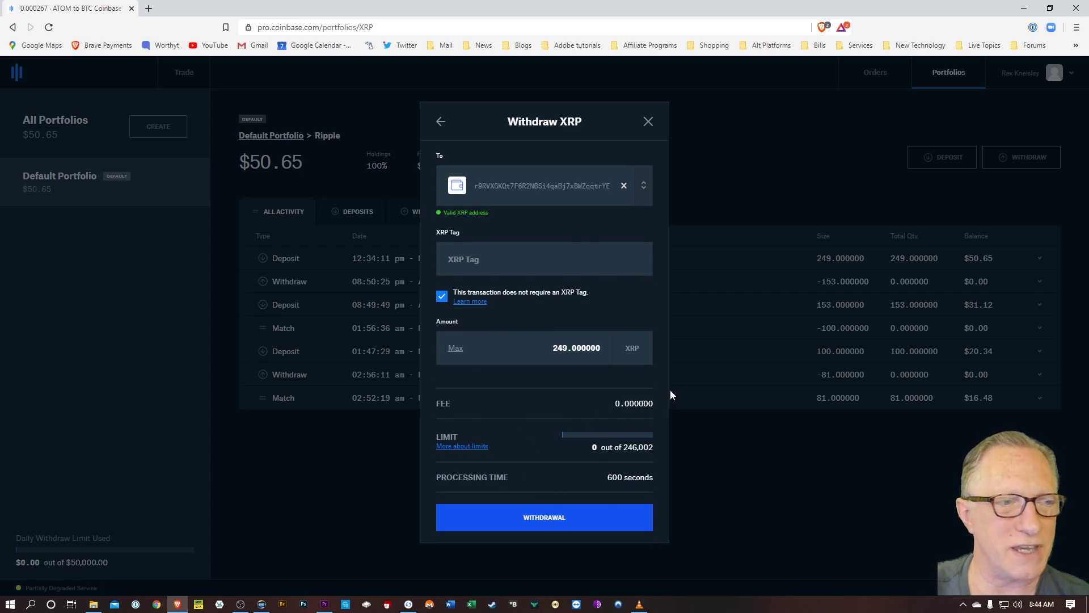
{"action": "left_click", "coordinate": [540, 519]}
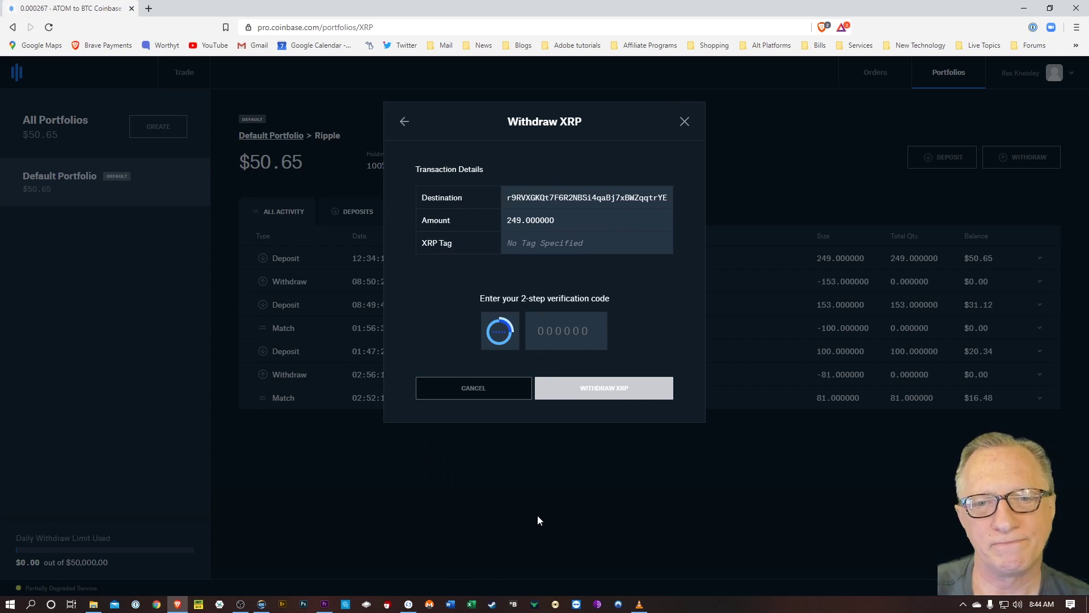
{"action": "left_click", "coordinate": [562, 331]}
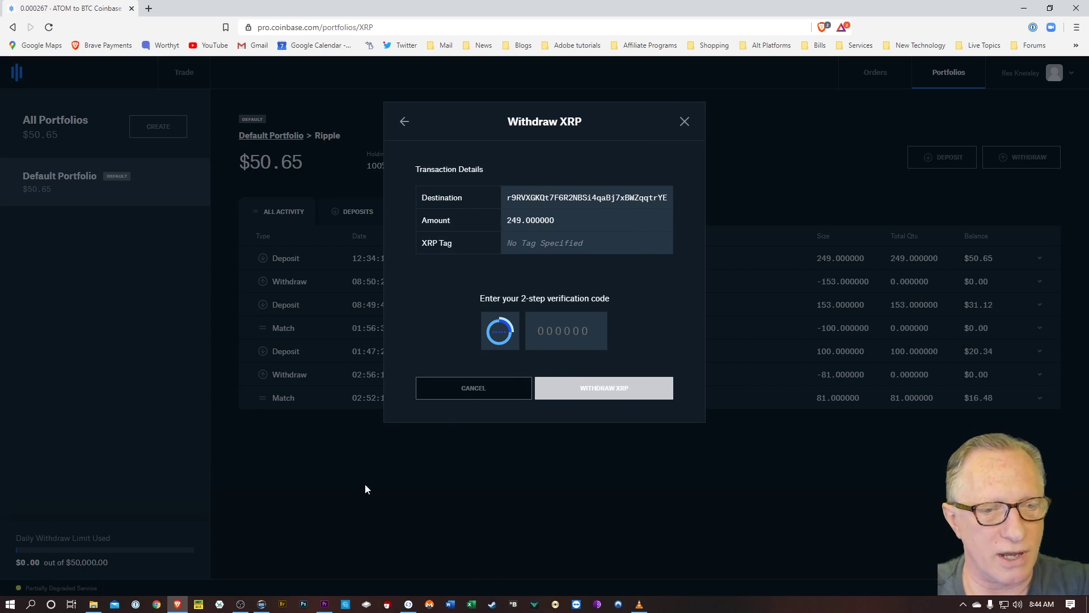
{"action": "left_click", "coordinate": [262, 605]}
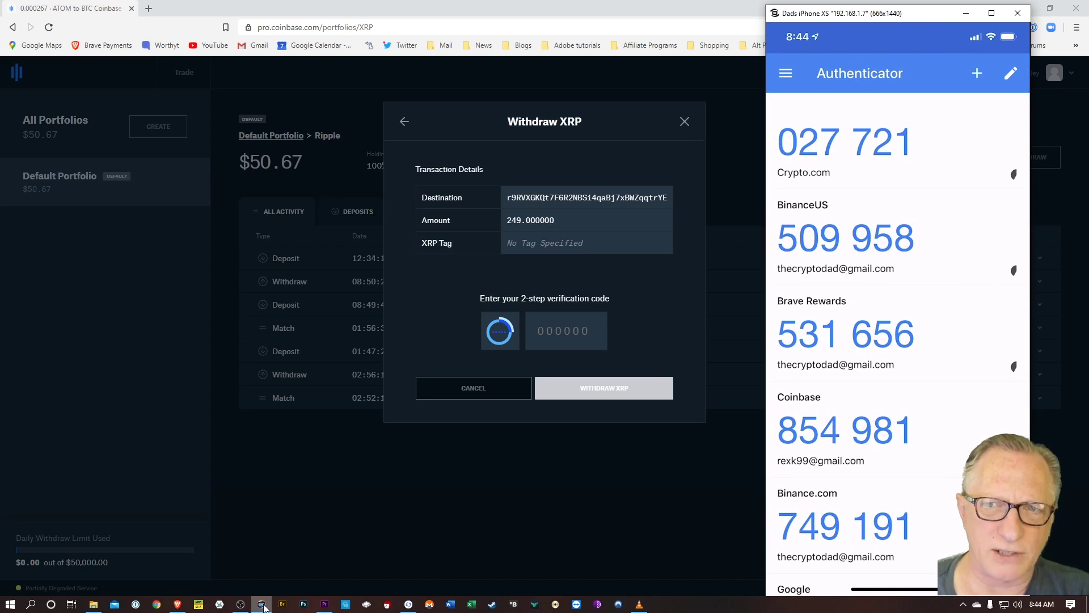
{"action": "left_click", "coordinate": [539, 331]}
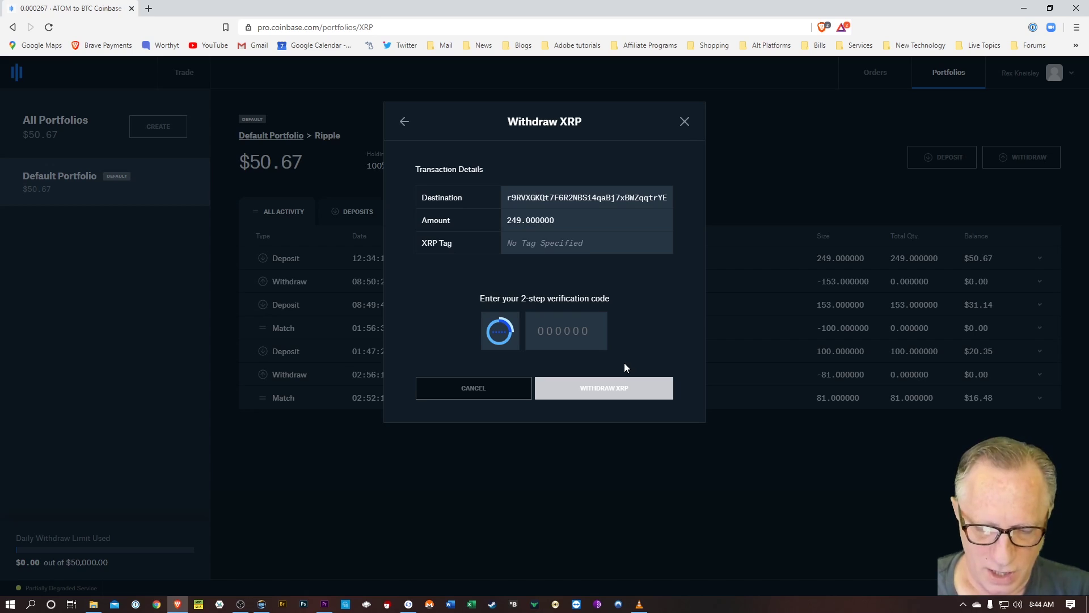
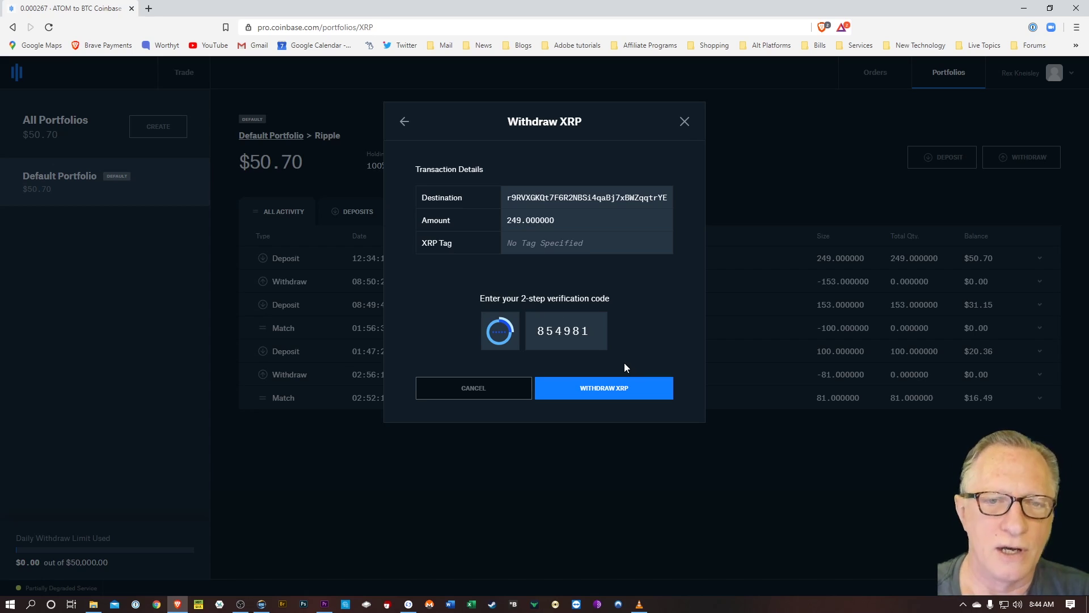
{"action": "left_click", "coordinate": [605, 390]}
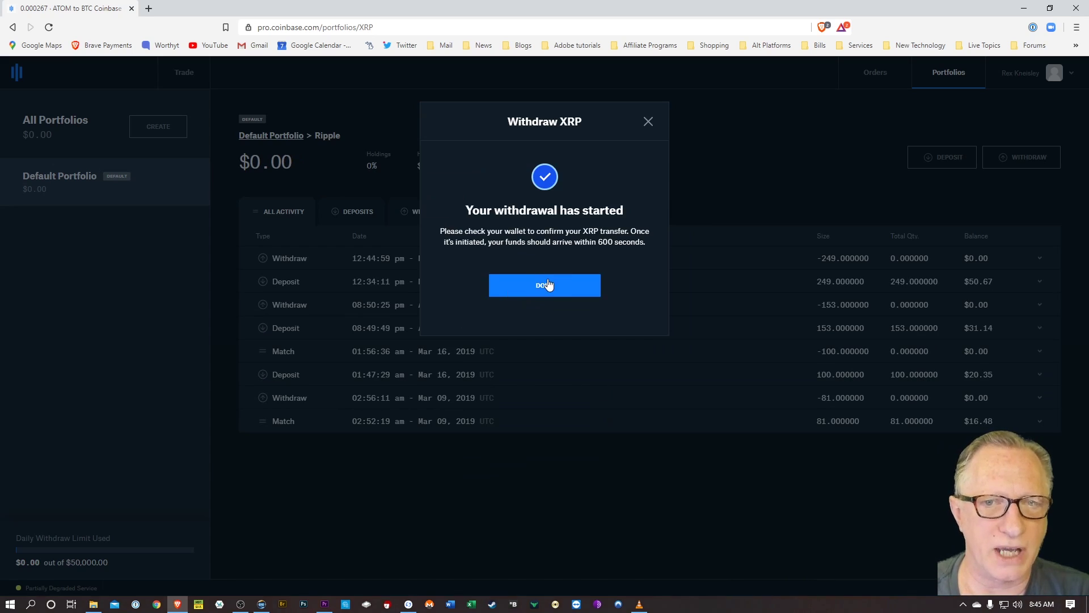
{"action": "left_click", "coordinate": [546, 285]}
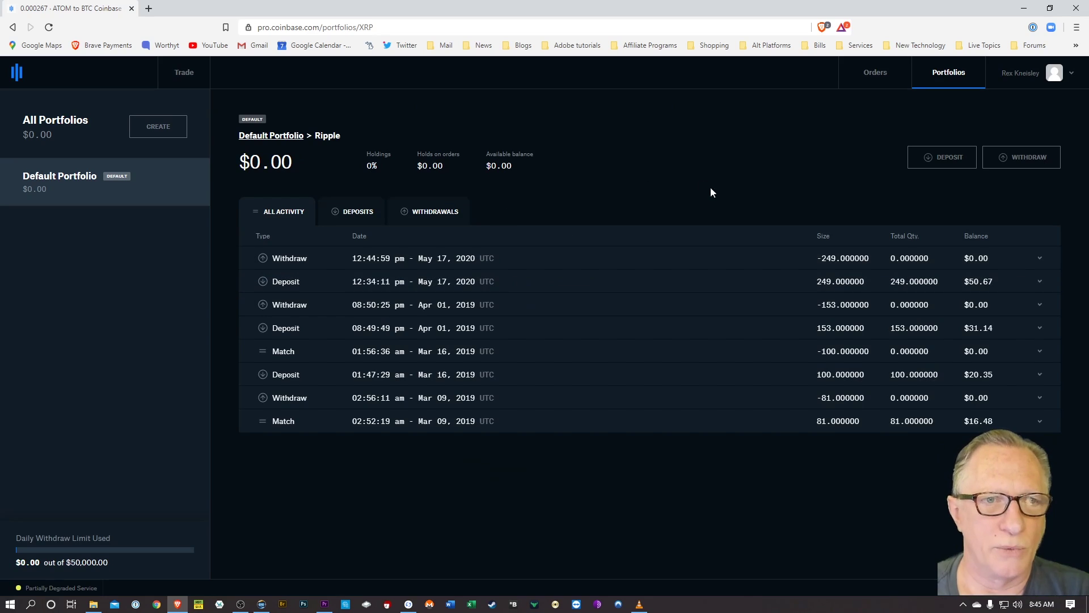
- Resync the Ledger Live XRP account to show the 249 XRP receipt, then start a Send
{"action": "left_click", "coordinate": [408, 604]}
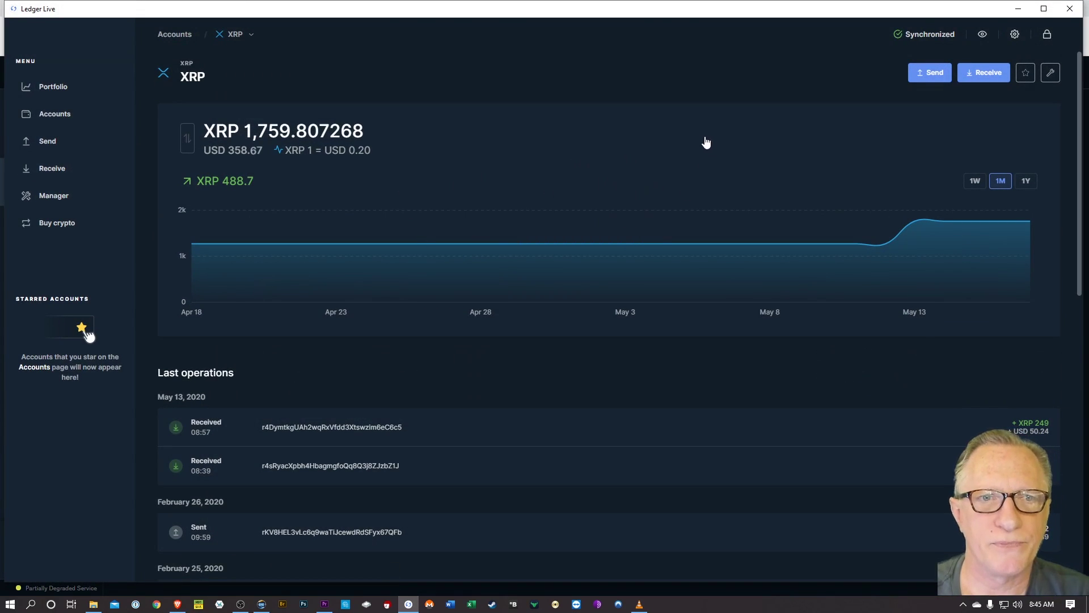
{"action": "left_click", "coordinate": [920, 34]}
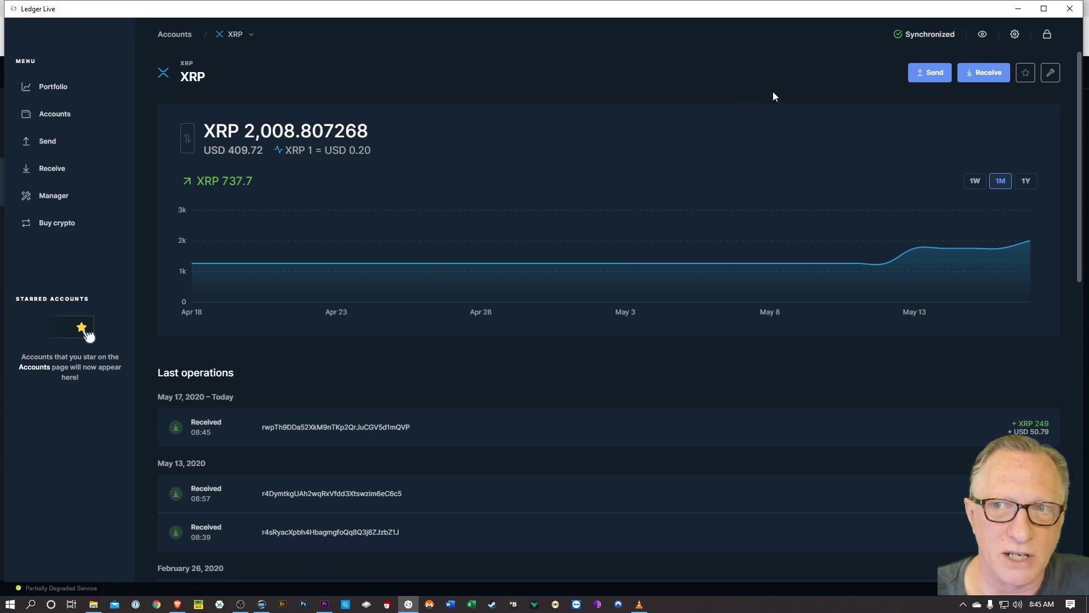
{"action": "left_click", "coordinate": [930, 72]}
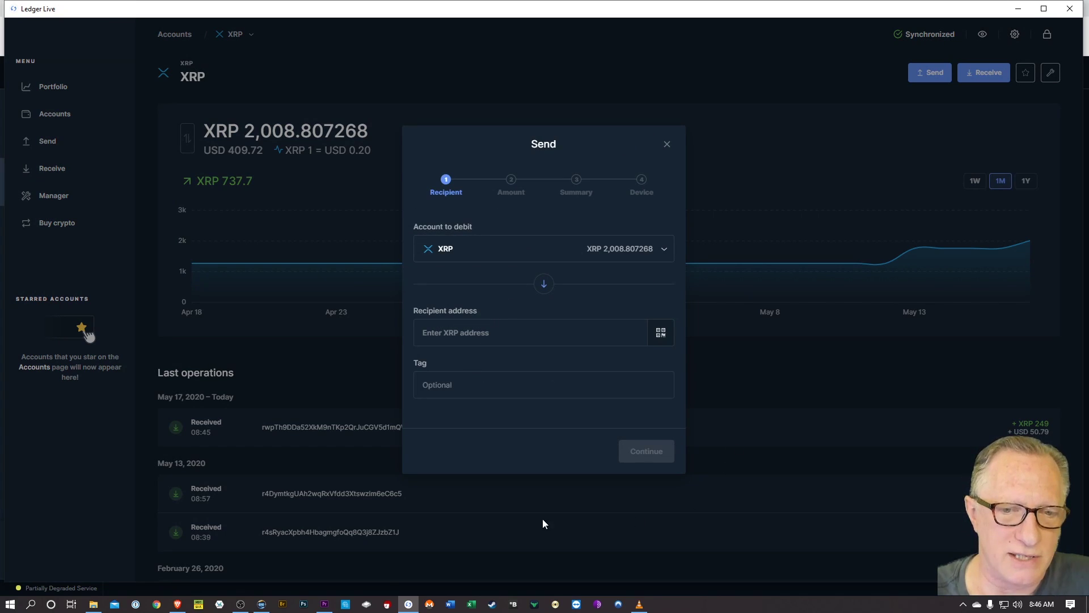
- Start an XRP crypto-address deposit in Coinbase Pro and accept both XRP warnings
{"action": "left_click", "coordinate": [177, 603]}
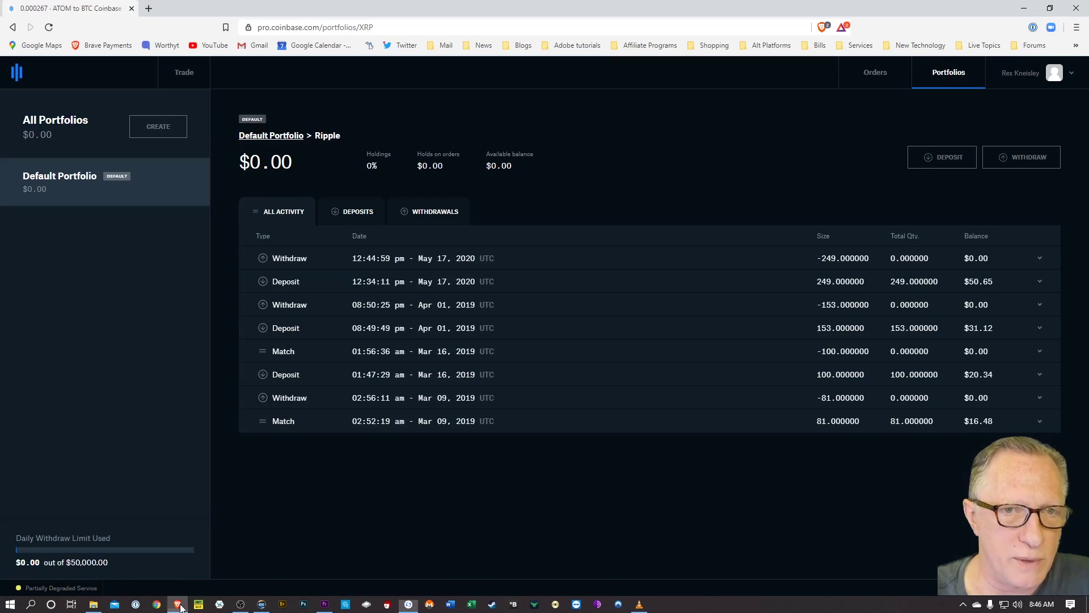
{"action": "left_click", "coordinate": [951, 158]}
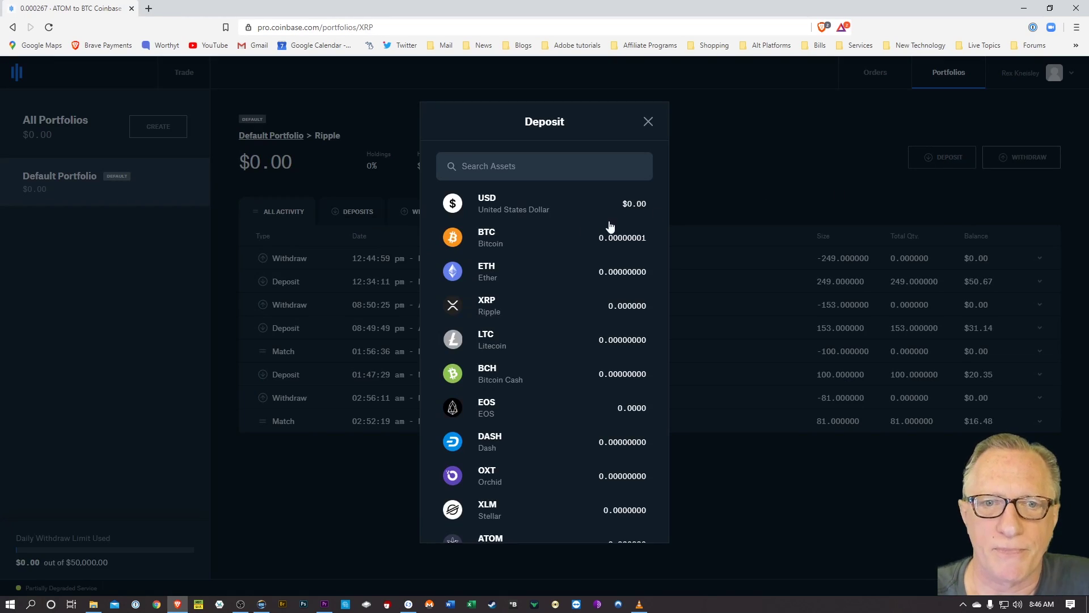
{"action": "left_click", "coordinate": [479, 307]}
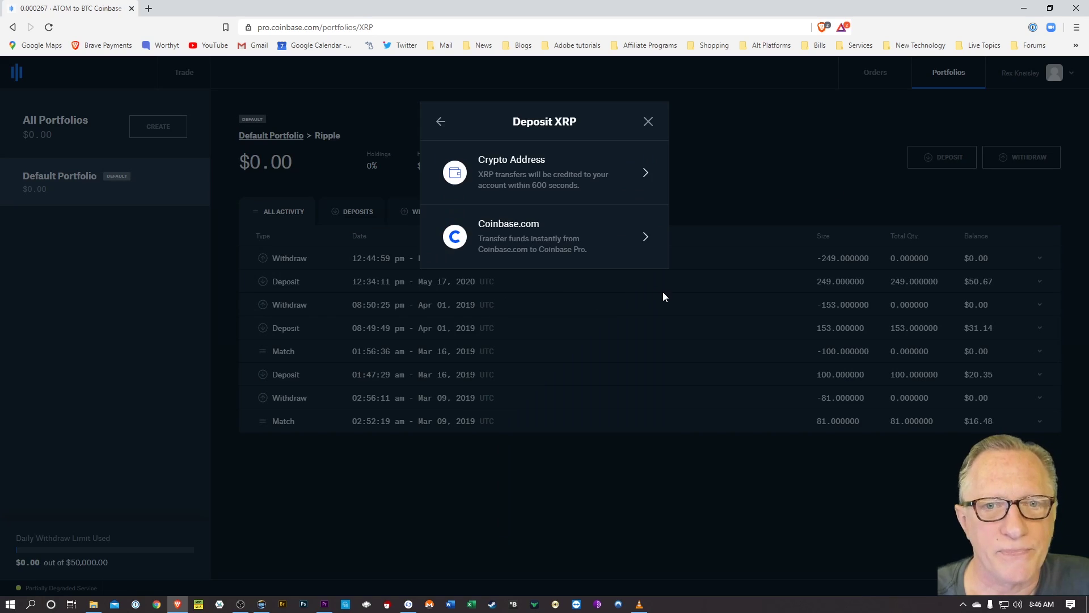
{"action": "left_click", "coordinate": [507, 166]}
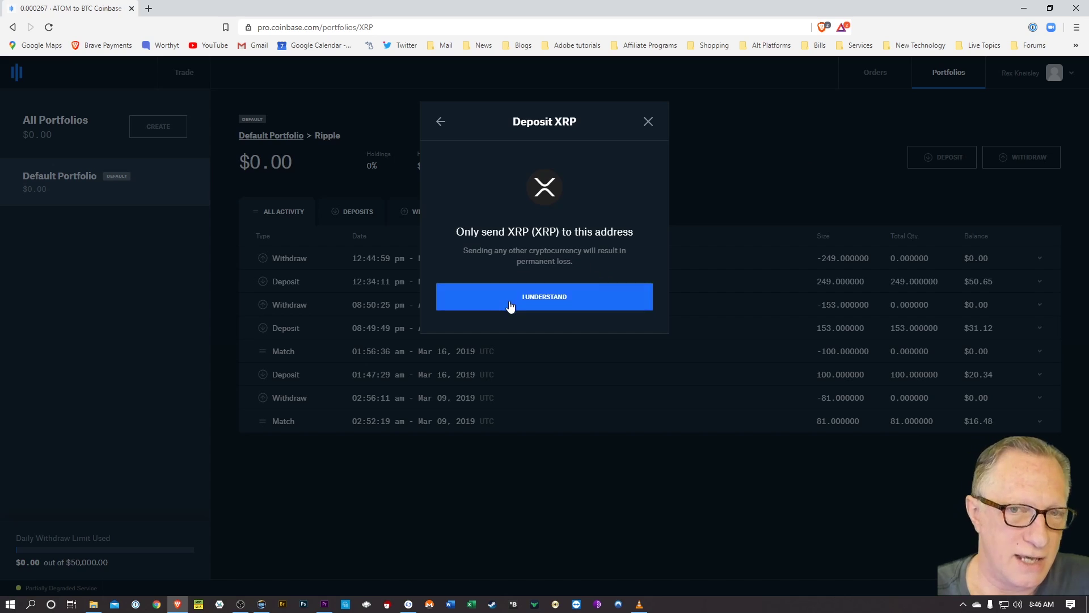
{"action": "left_click", "coordinate": [548, 296]}
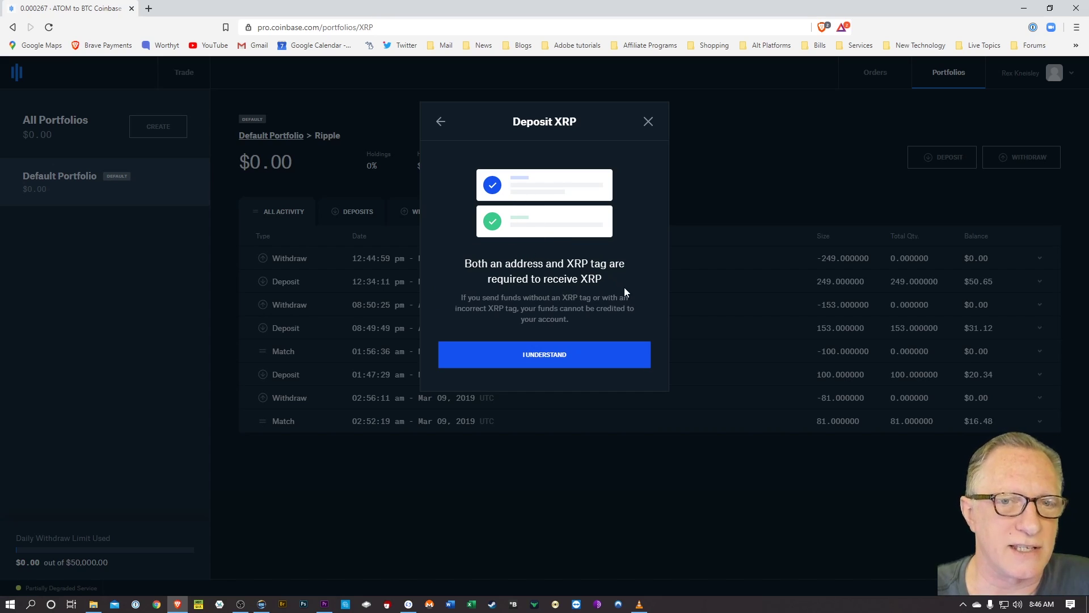
{"action": "left_click", "coordinate": [541, 358]}
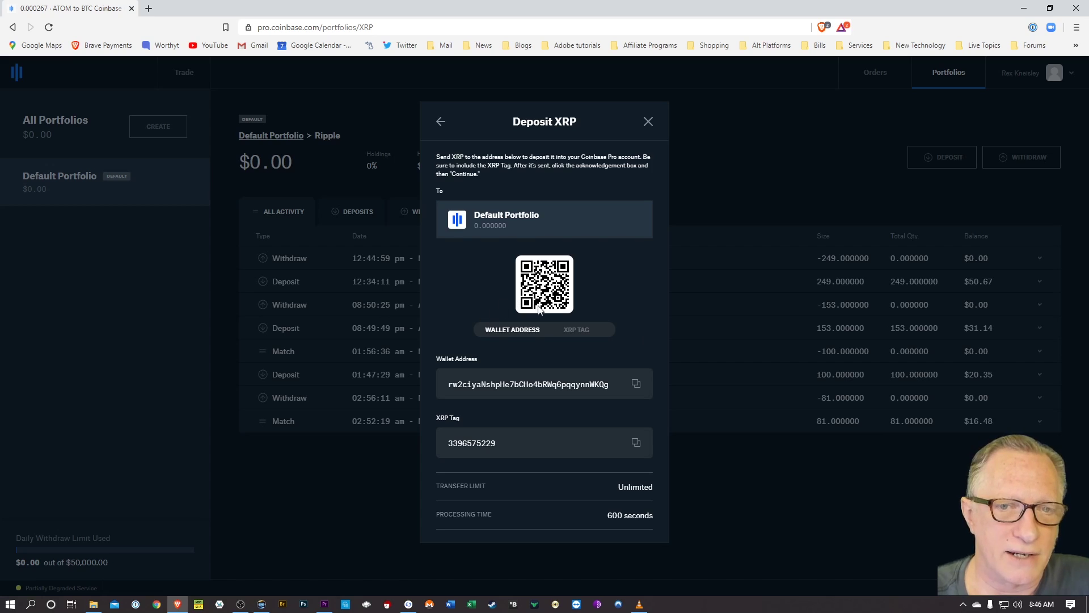
- Check the wallet address and XRP tag QR codes, then copy the deposit wallet address
{"action": "left_click", "coordinate": [575, 333]}
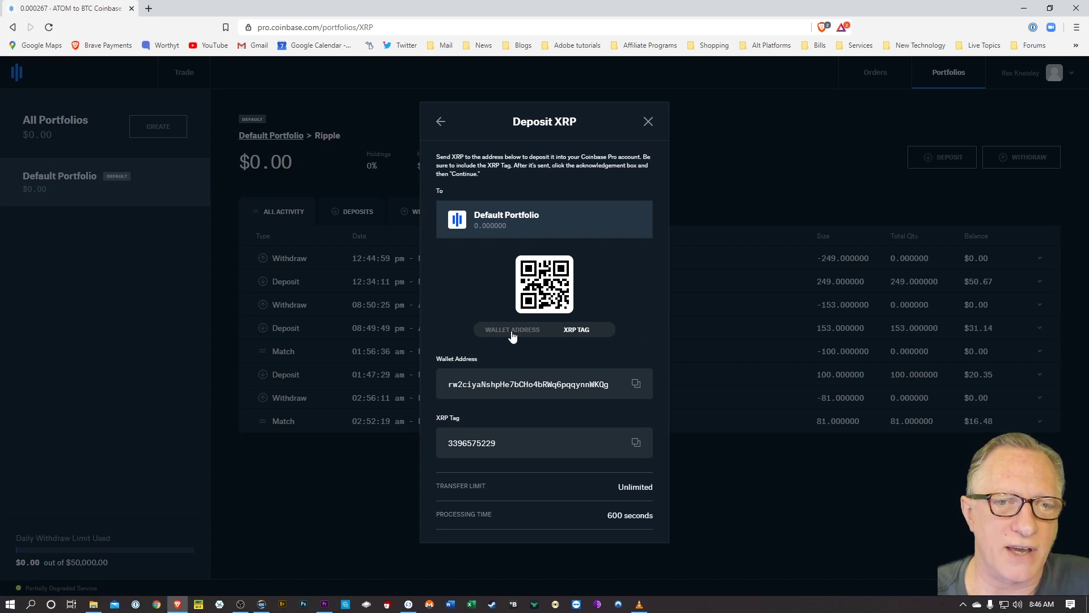
{"action": "left_click", "coordinate": [513, 337]}
{"action": "left_click", "coordinate": [574, 333]}
{"action": "left_click", "coordinate": [513, 333]}
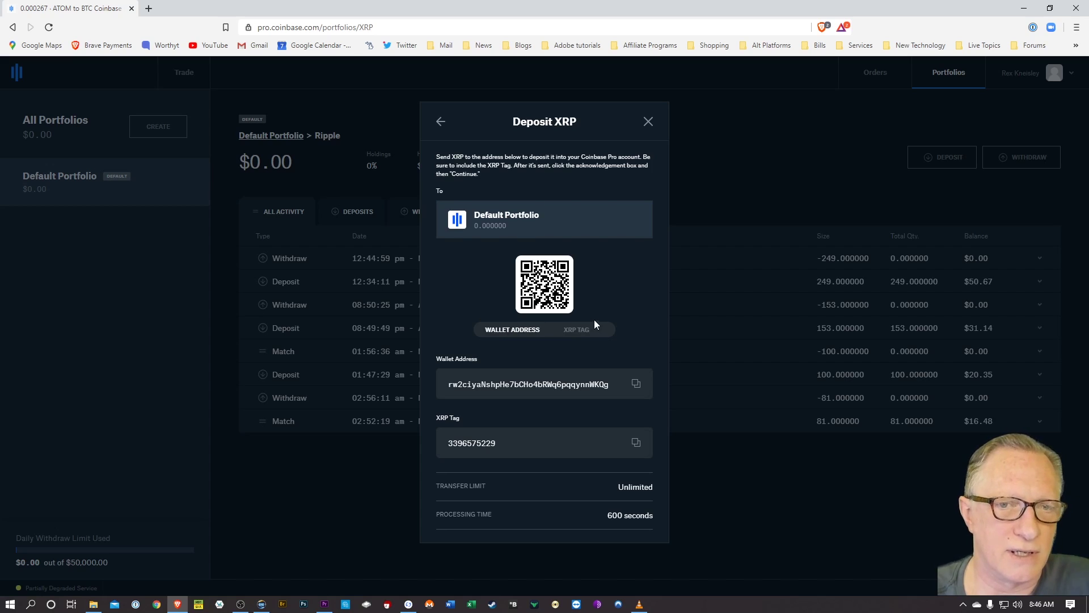
{"action": "left_click", "coordinate": [636, 386]}
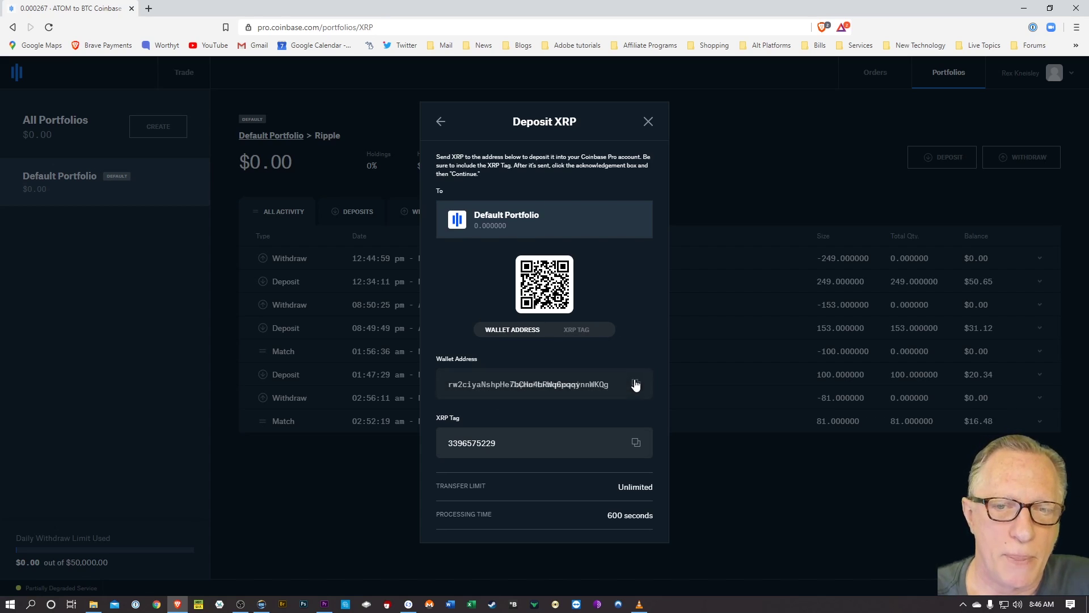
- Paste the Coinbase deposit address as the Ledger Live recipient, then copy the XRP deposit tag
{"action": "left_click", "coordinate": [409, 604]}
{"action": "right_click", "coordinate": [435, 326]}
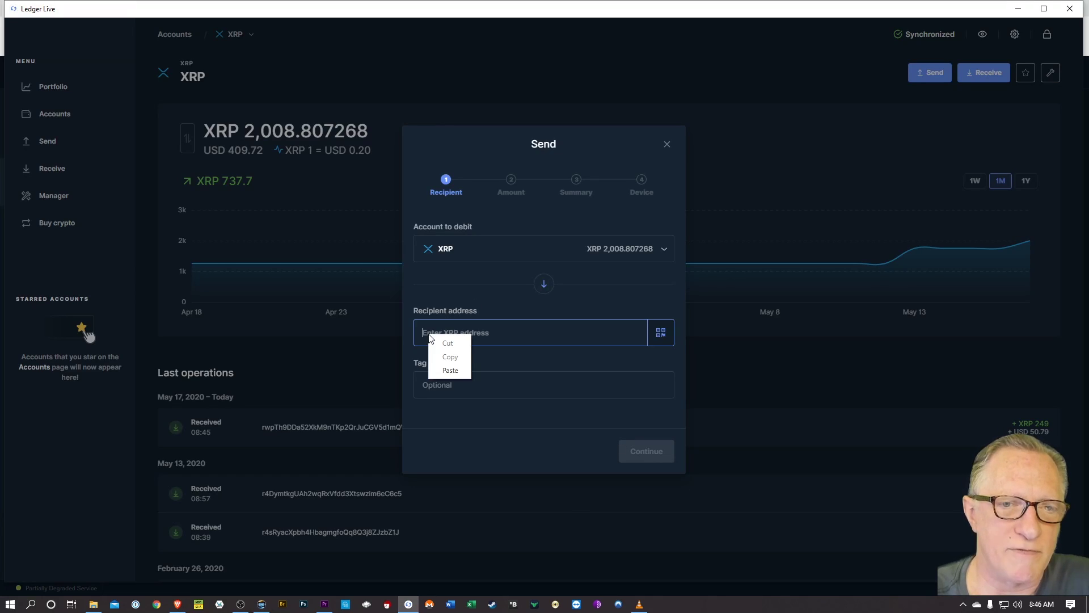
{"action": "left_click", "coordinate": [449, 375]}
{"action": "left_click", "coordinate": [447, 386]}
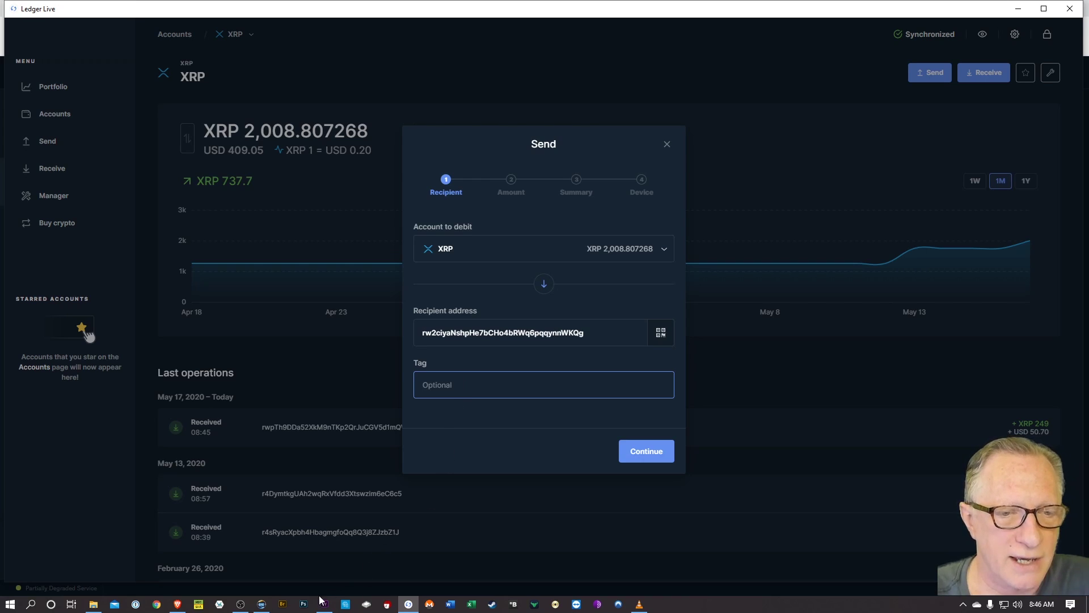
{"action": "left_click", "coordinate": [178, 605]}
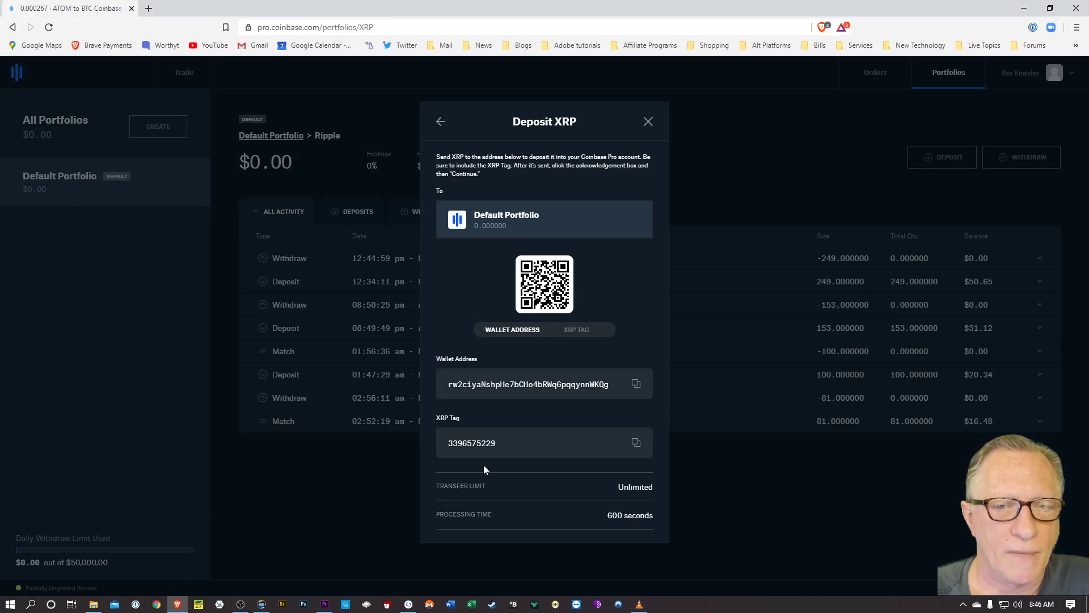
{"action": "left_click", "coordinate": [635, 445]}
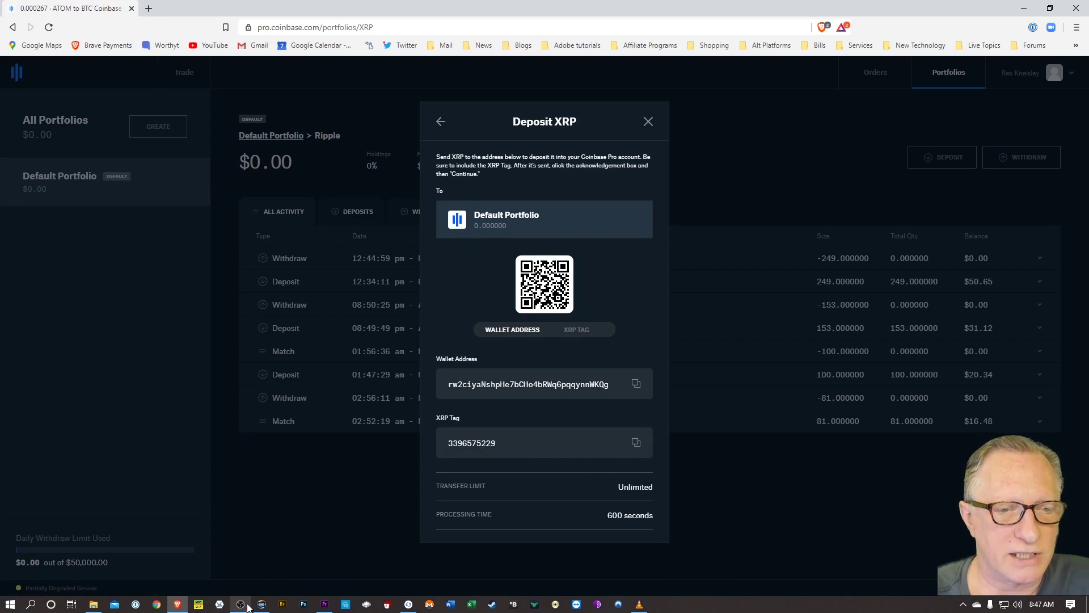
- Paste the XRP deposit tag, enter a 250 XRP amount, and continue to the Summary
{"action": "left_click", "coordinate": [409, 605]}
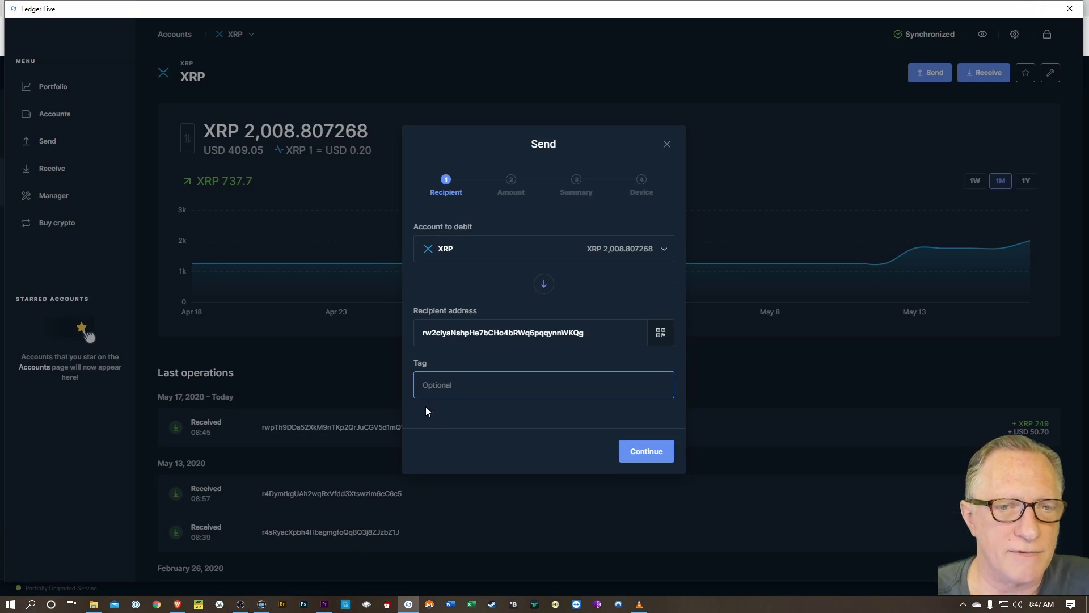
{"action": "right_click", "coordinate": [425, 386]}
{"action": "left_click", "coordinate": [443, 423]}
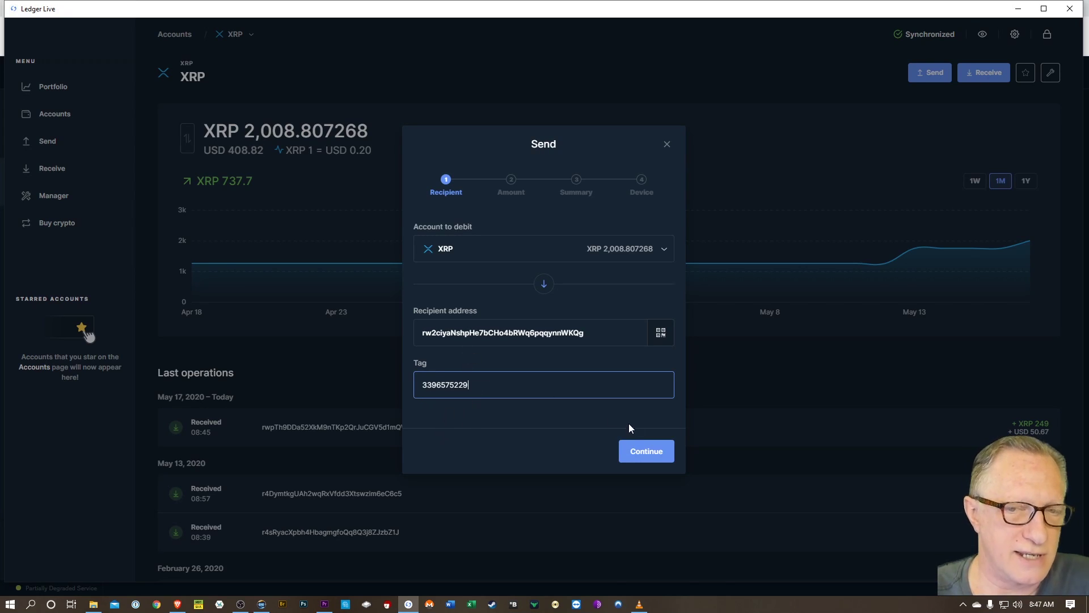
{"action": "left_click", "coordinate": [639, 452]}
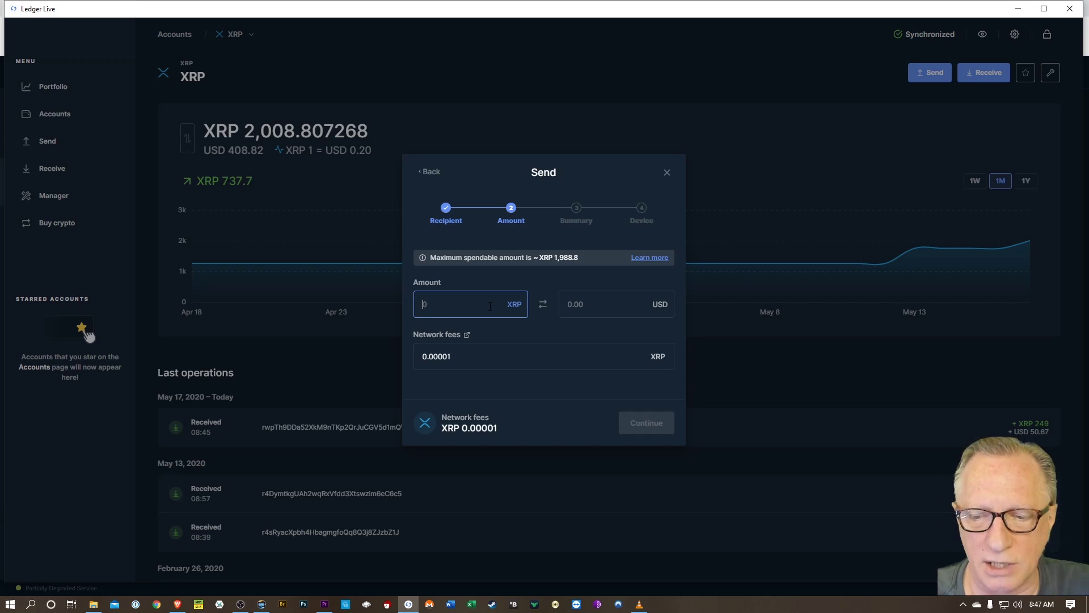
{"action": "type", "text": "250"}
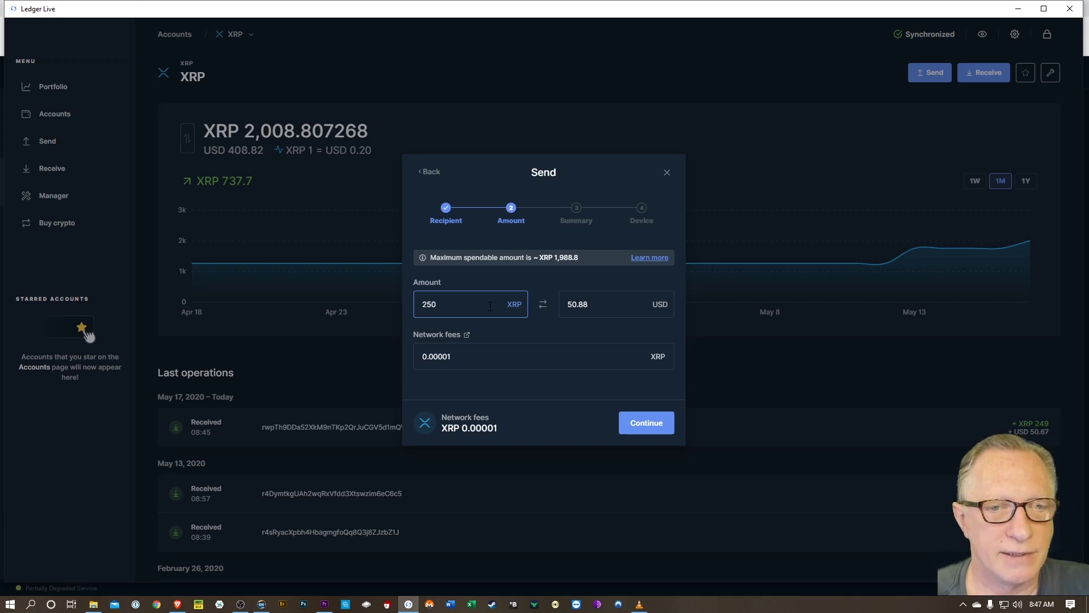
{"action": "left_click", "coordinate": [647, 424]}
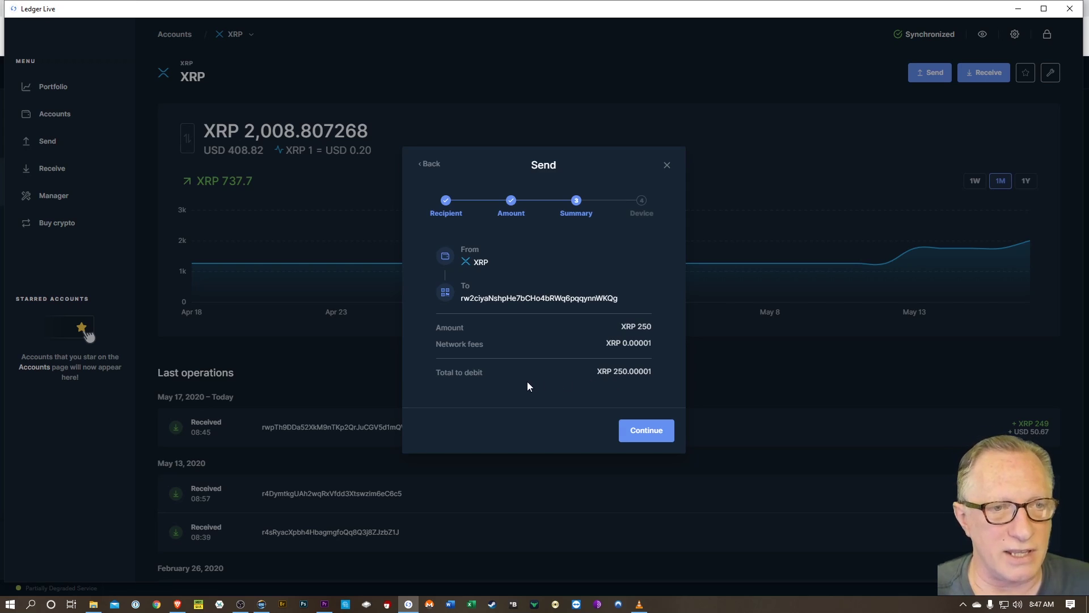
- Confirm and sign the 250 XRP send in Ledger Live, then dismiss the Transaction sent notice
{"action": "left_click", "coordinate": [650, 432]}
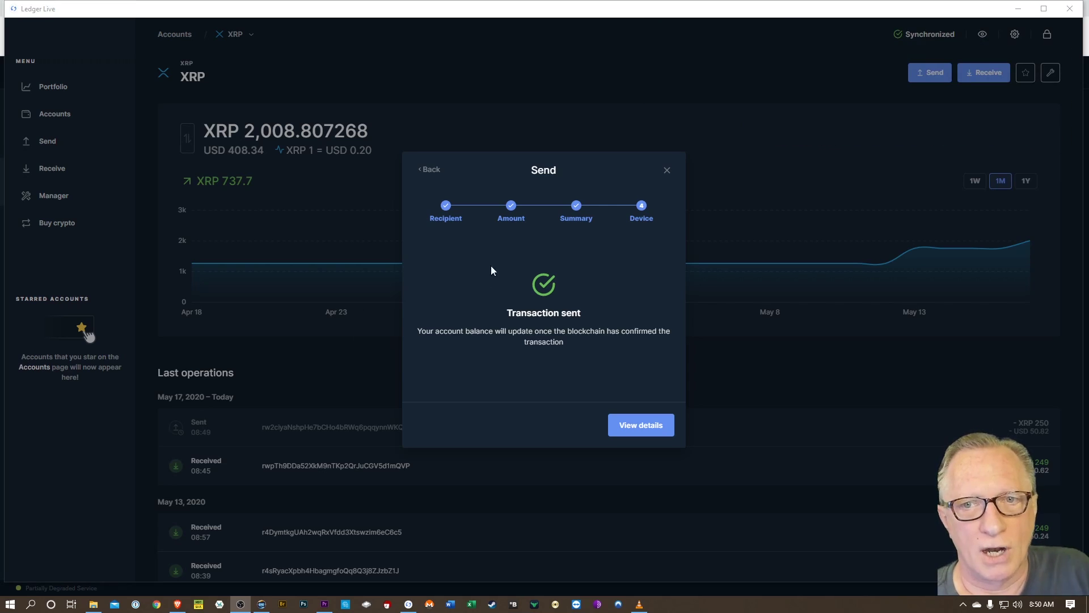
{"action": "left_click", "coordinate": [668, 170]}
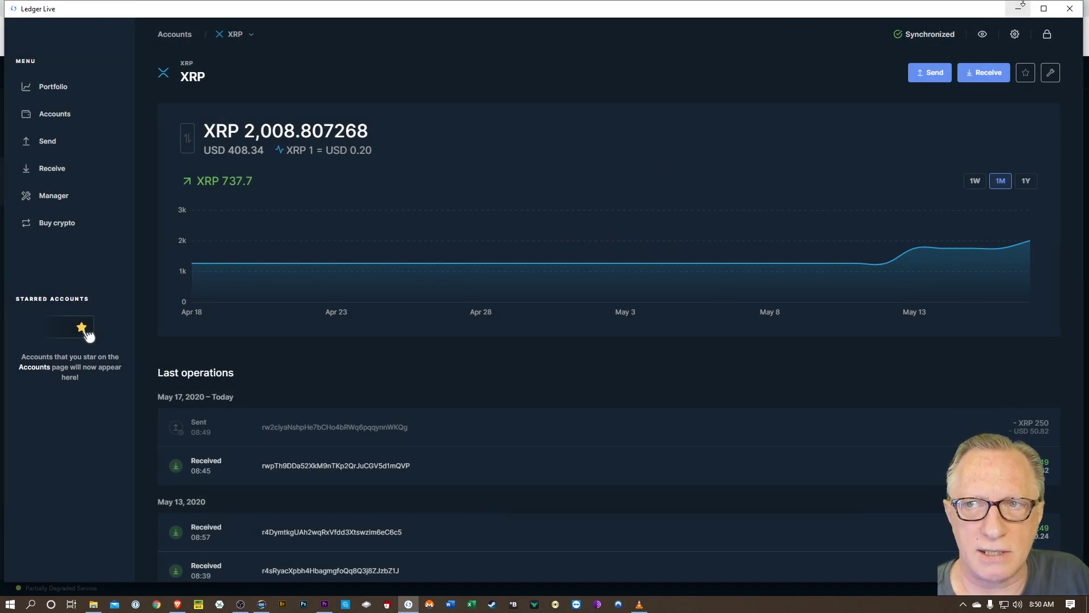
- Return to Coinbase Pro in the browser and close the leftover Deposit XRP window
{"action": "key", "text": "alt+Tab"}
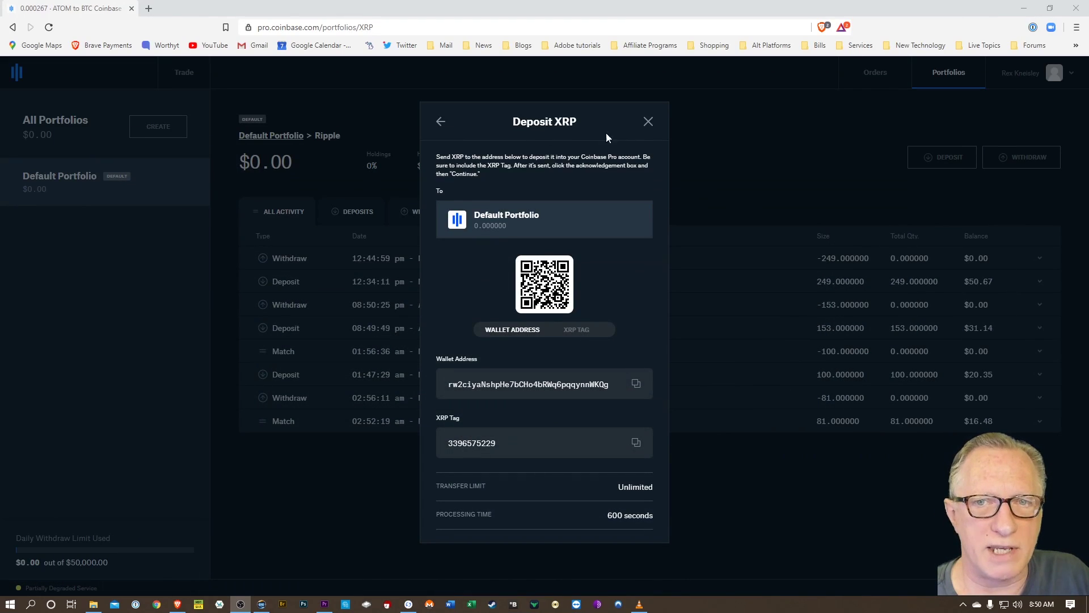
{"action": "left_click", "coordinate": [649, 123]}
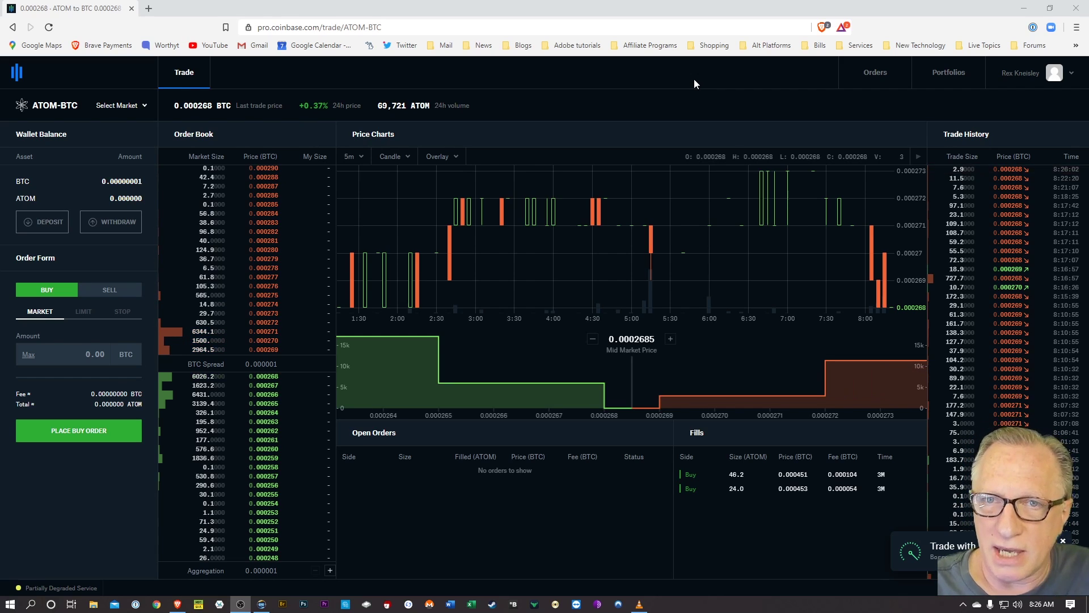
- Start a Crypto Address XRP deposit from Portfolios and accept both XRP warning screens
{"action": "left_click", "coordinate": [953, 76]}
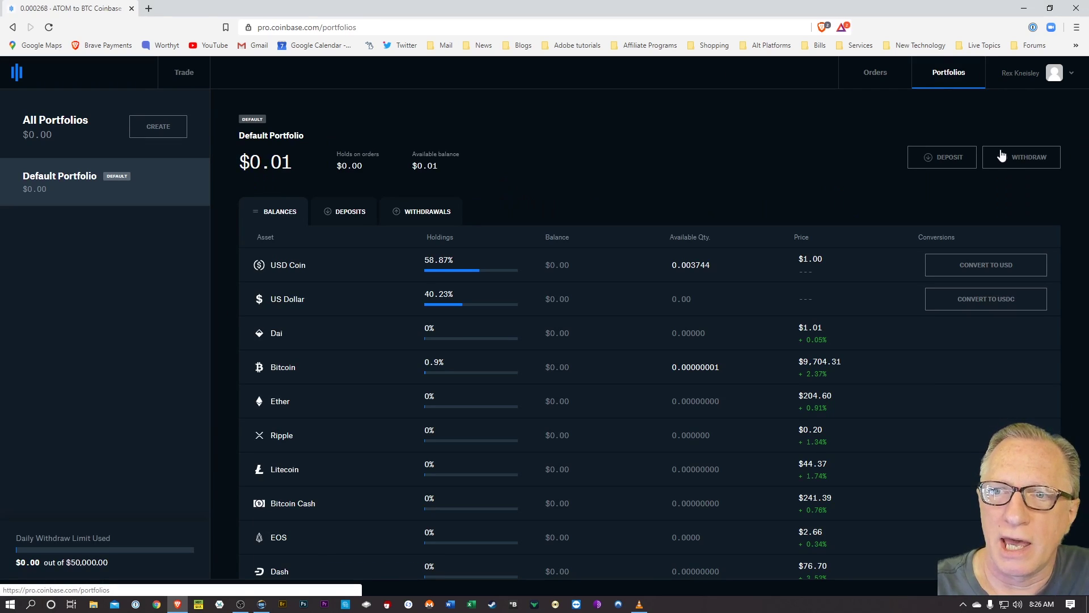
{"action": "left_click", "coordinate": [943, 164]}
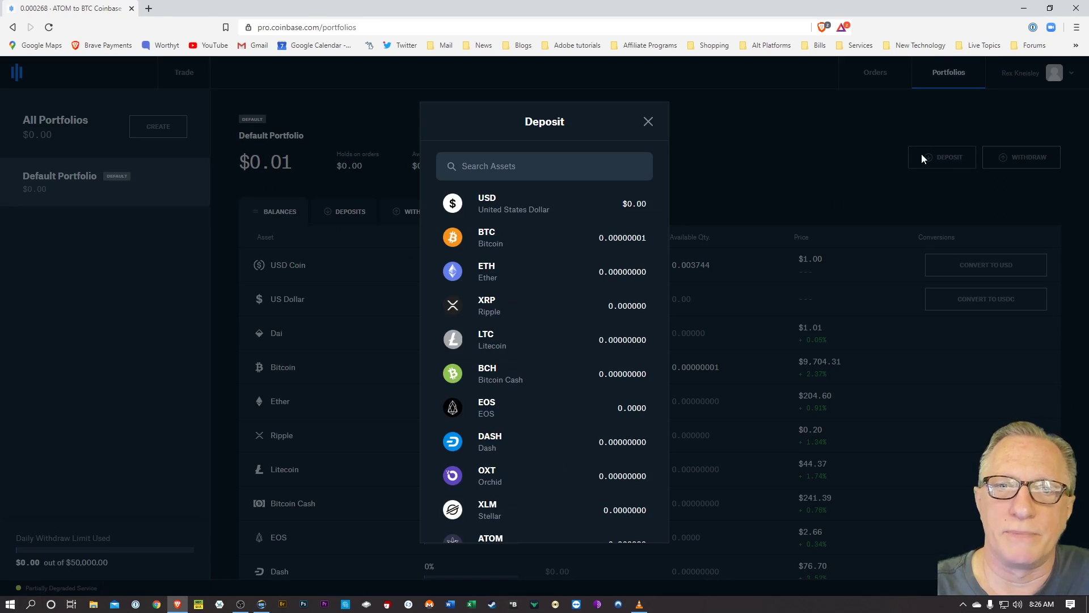
{"action": "left_click", "coordinate": [504, 310]}
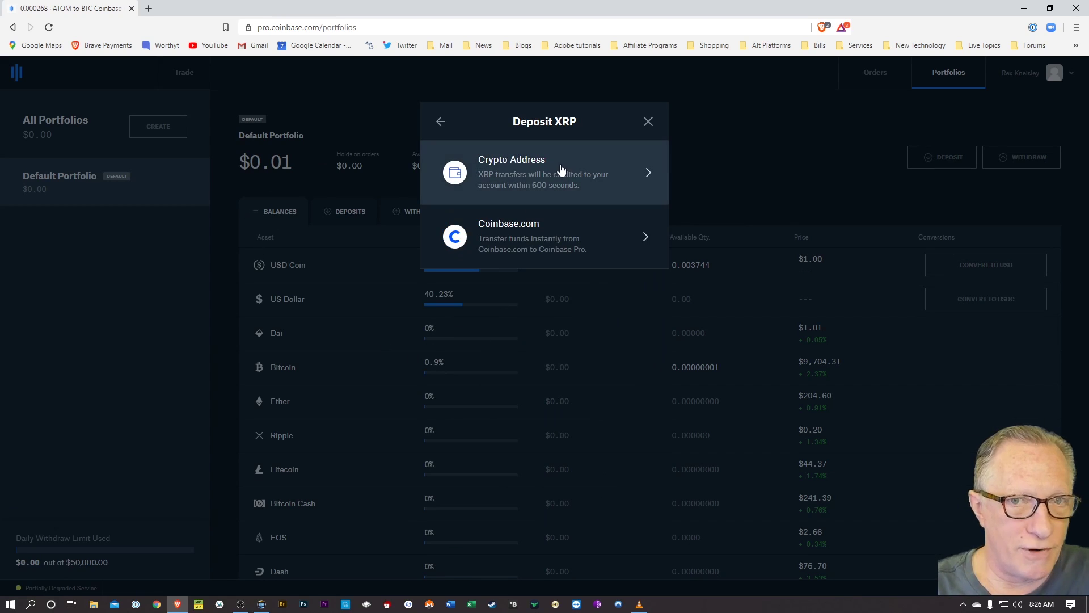
{"action": "left_click", "coordinate": [527, 169]}
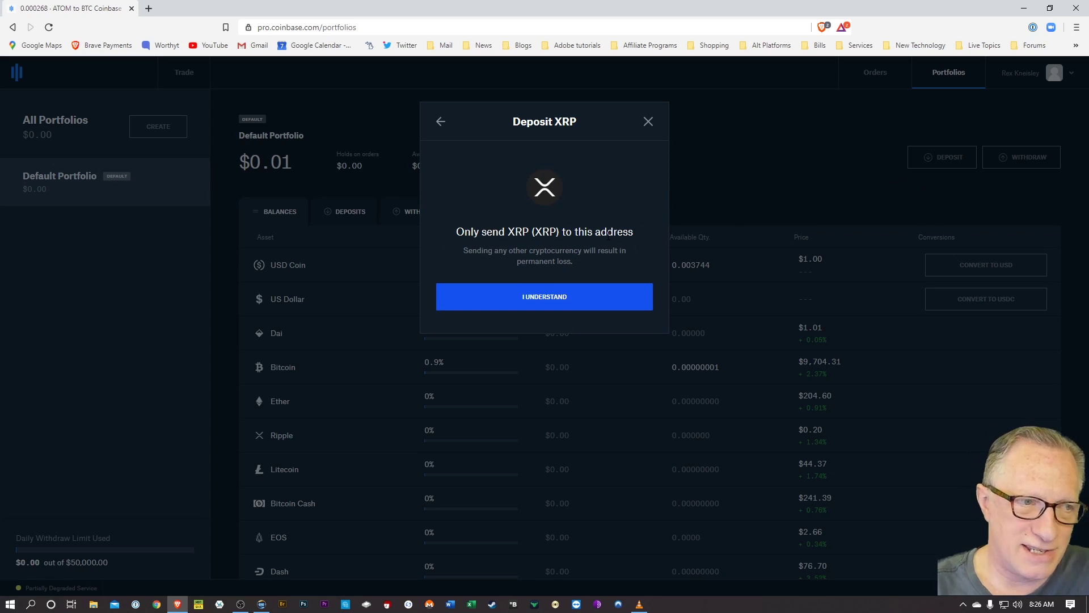
{"action": "left_click", "coordinate": [548, 299]}
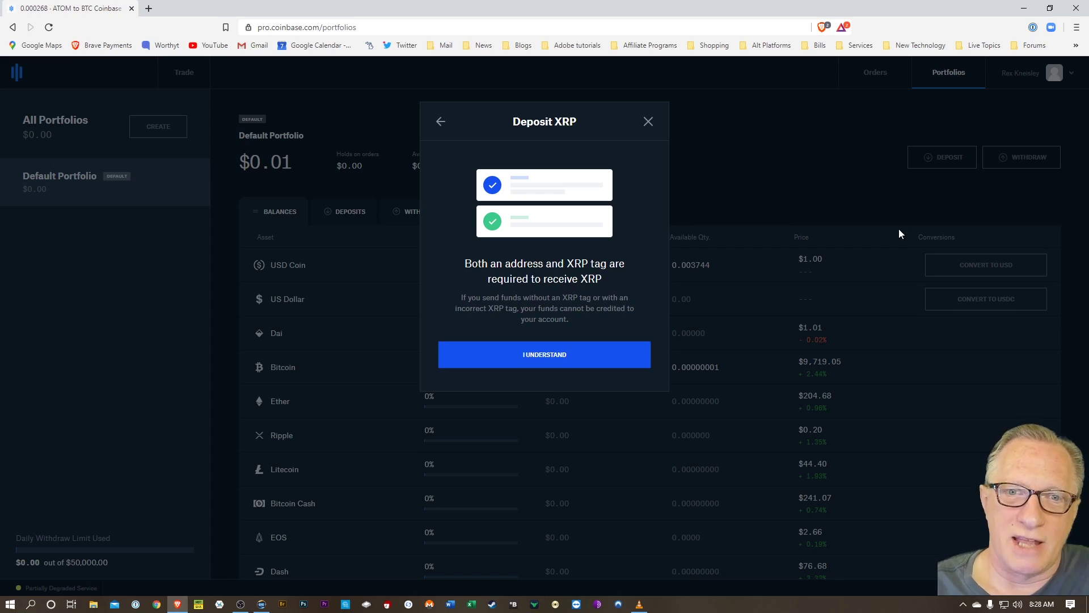
{"action": "left_click", "coordinate": [553, 362]}
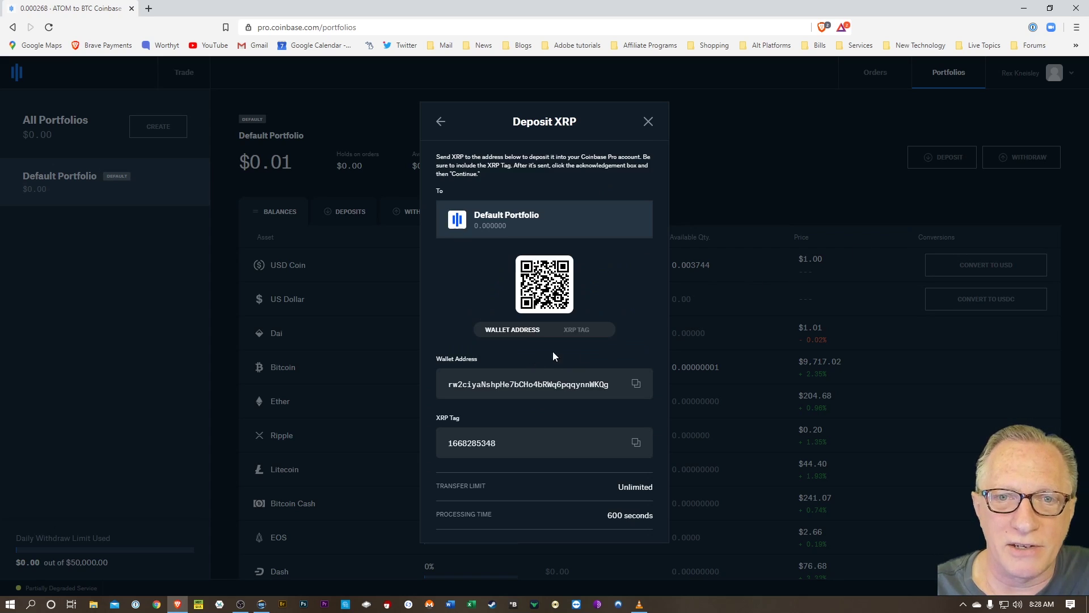
- Switch between the wallet-address and XRP-tag QR codes, then show the phone's withdrawal whitelist
{"action": "left_click", "coordinate": [261, 604]}
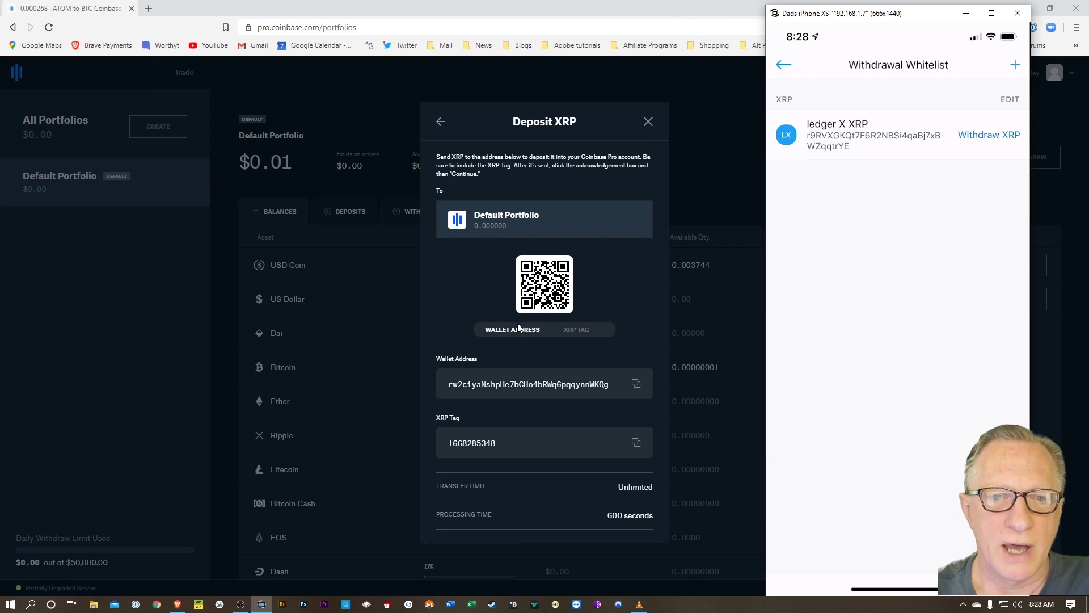
{"action": "left_click", "coordinate": [580, 332]}
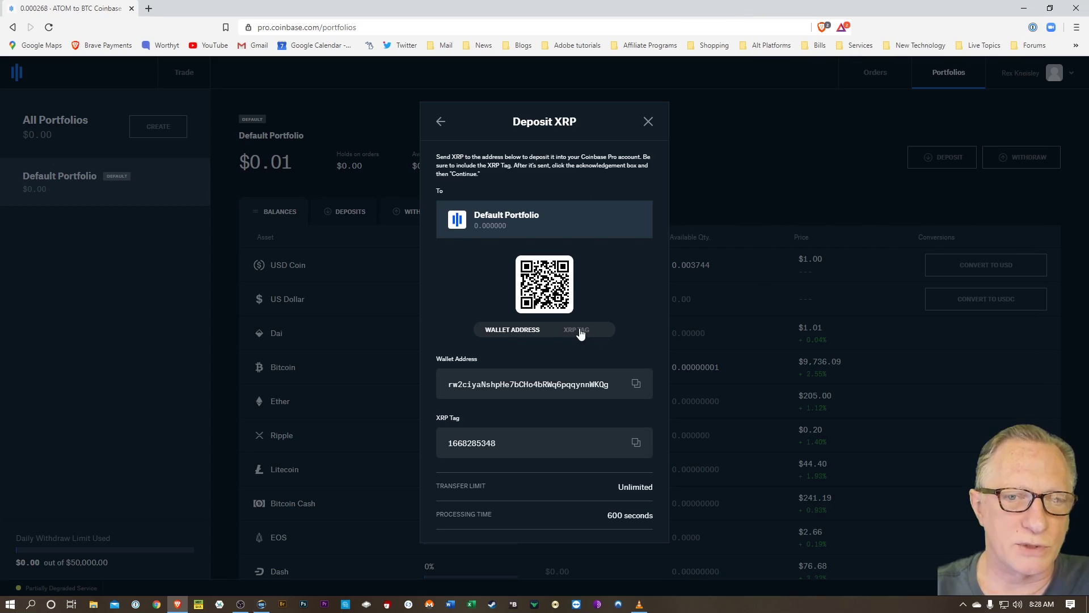
{"action": "left_click", "coordinate": [512, 332]}
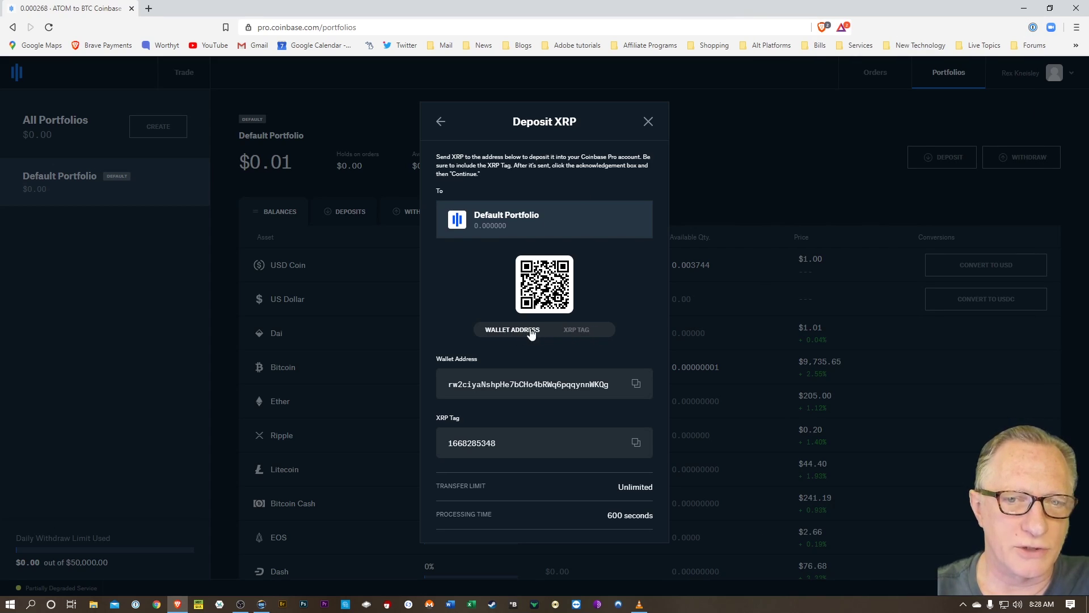
{"action": "left_click", "coordinate": [577, 332]}
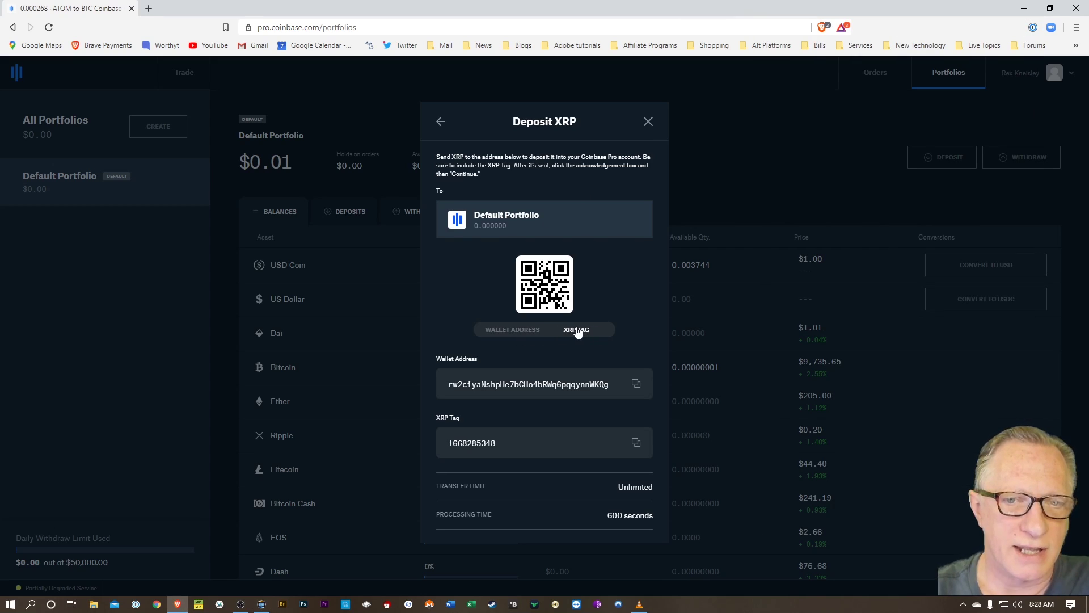
{"action": "left_click", "coordinate": [512, 335]}
{"action": "left_click", "coordinate": [511, 334]}
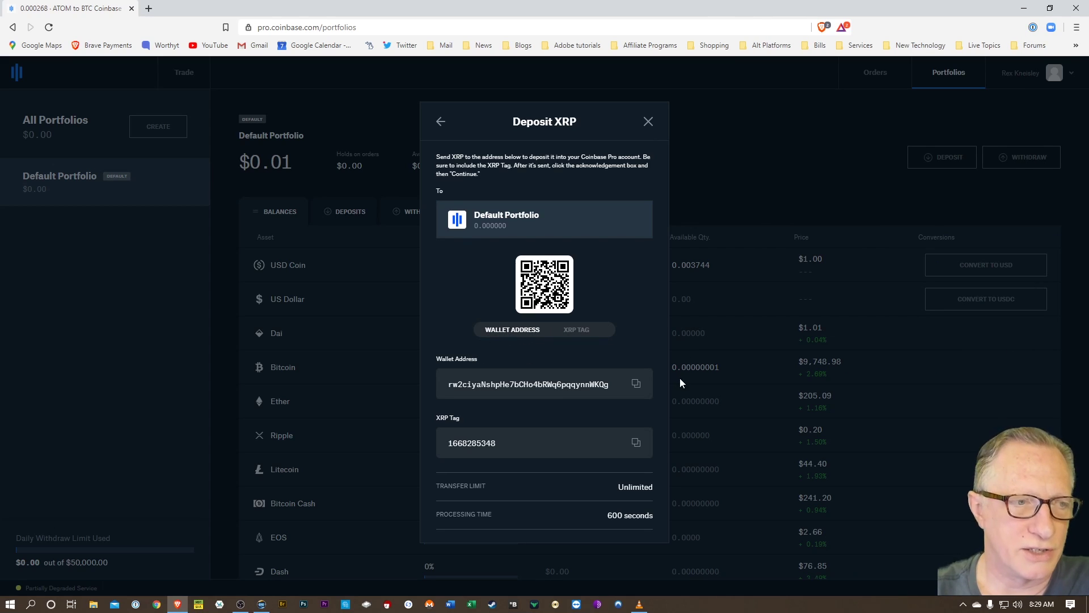
{"action": "left_click", "coordinate": [261, 605]}
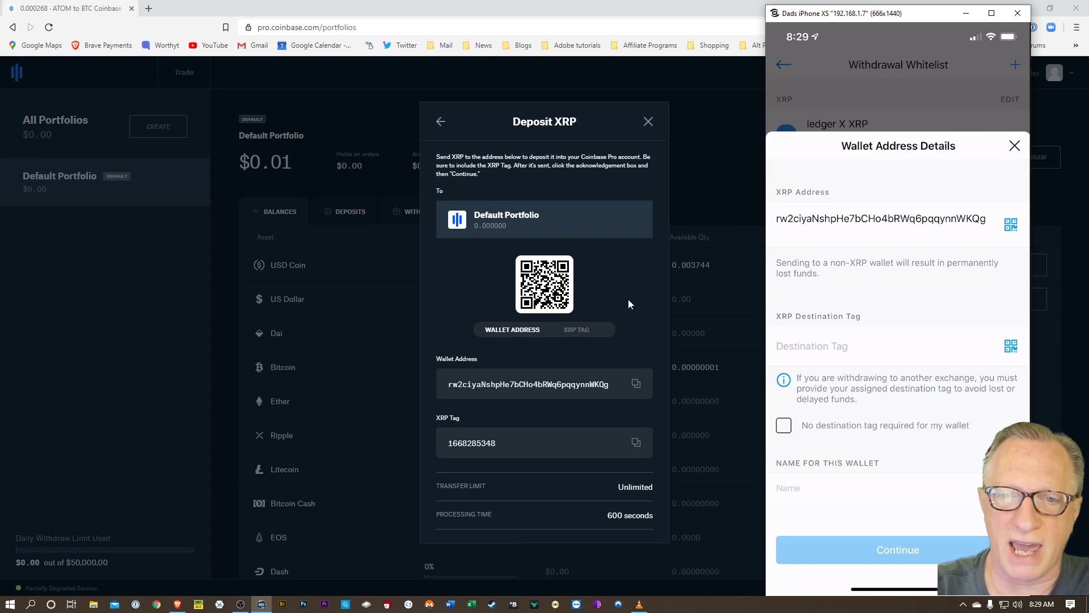
- Display the Coinbase Pro XRP tag QR code for the phone to scan, then return to the phone's form
{"action": "left_click", "coordinate": [579, 332]}
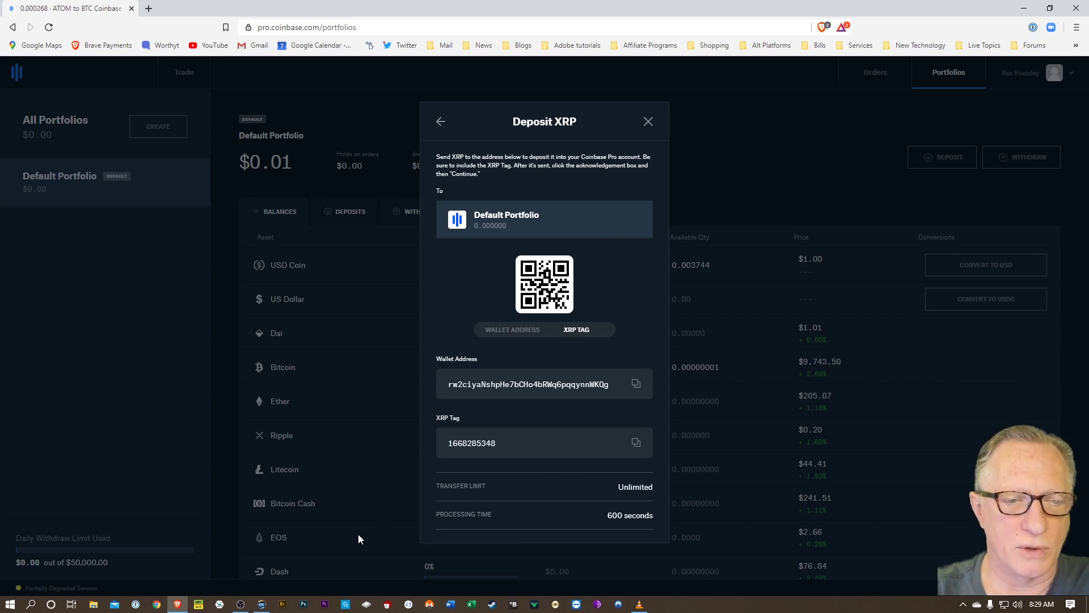
{"action": "left_click", "coordinate": [264, 607]}
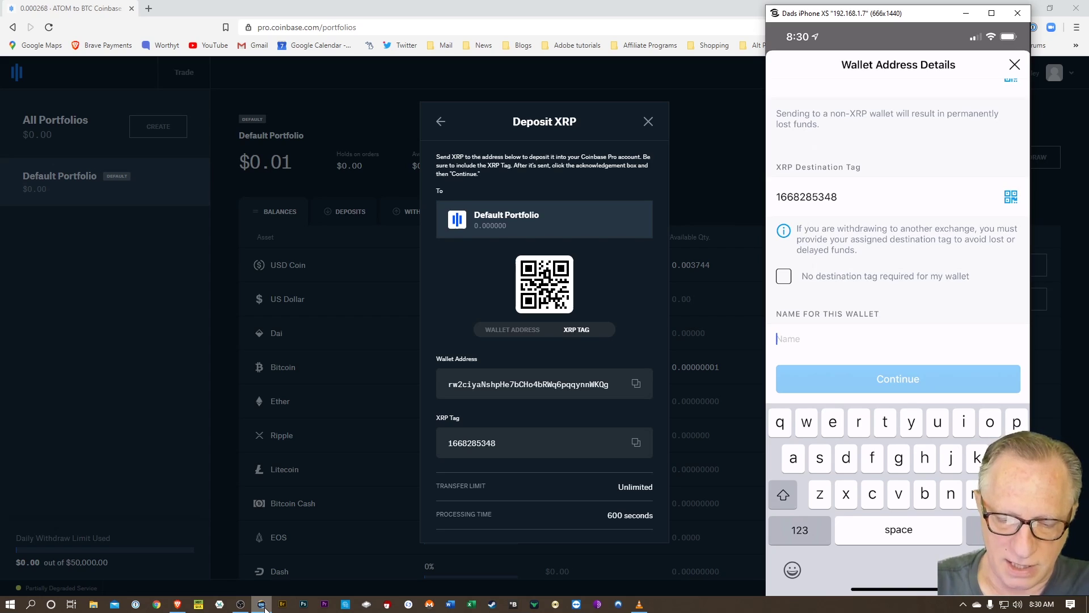
- Name the whitelisted XRP wallet 'Coinbase Pro' and save it
{"action": "type", "text": "Coinbase "}
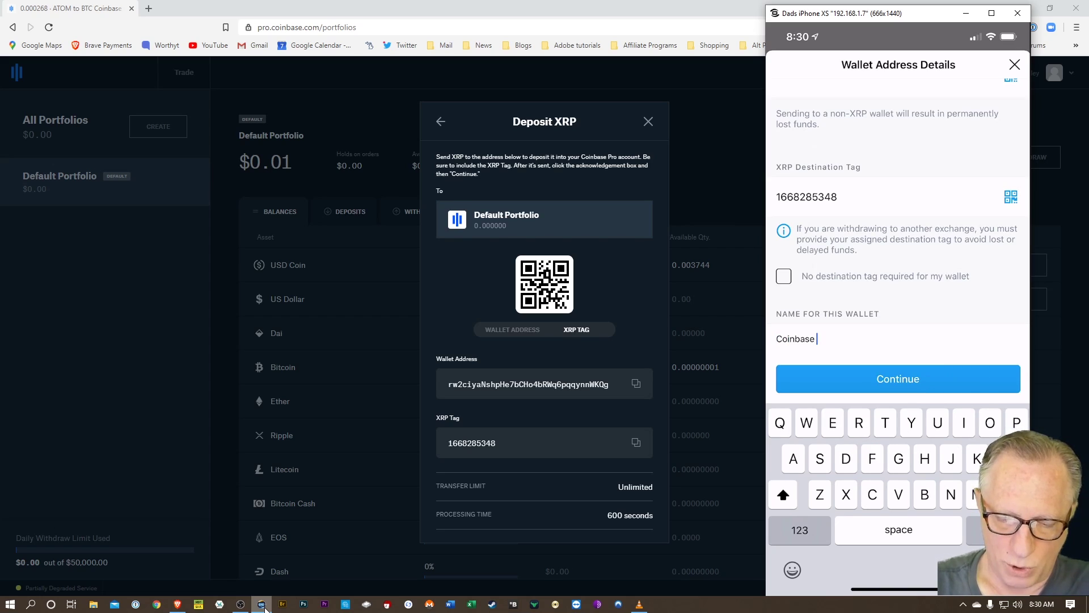
{"action": "type", "text": "Pro"}
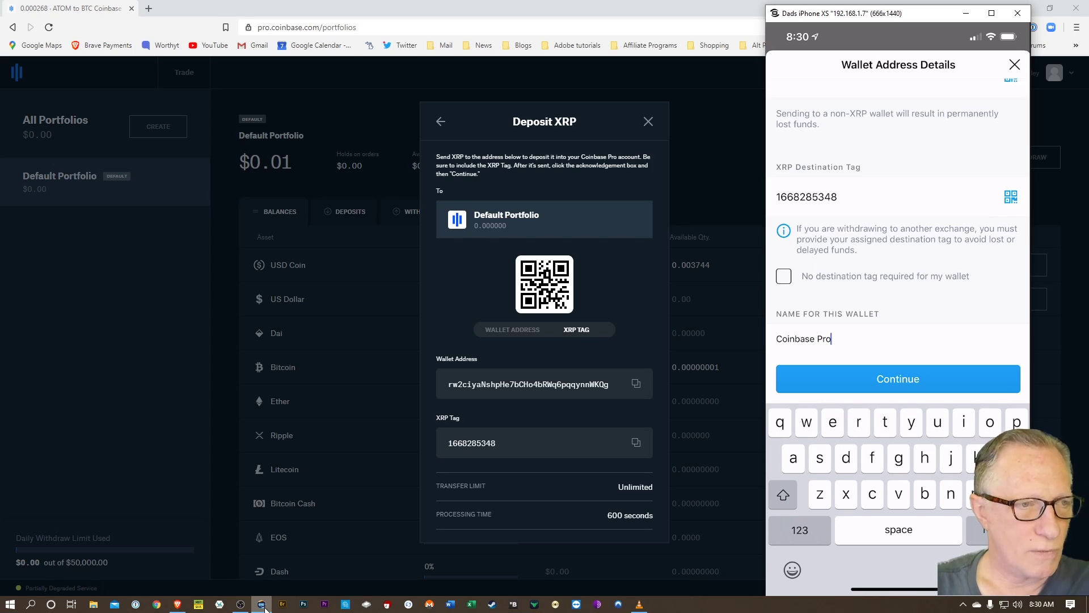
{"action": "left_click", "coordinate": [898, 310]}
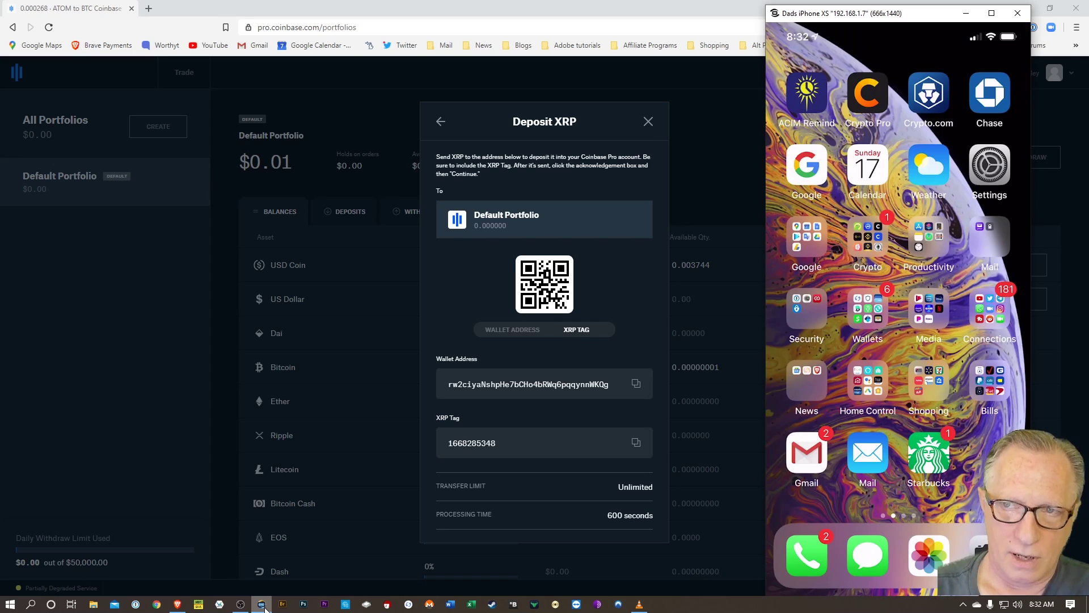
- Hide the phone mirror and close Coinbase Pro's XRP deposit details
{"action": "left_click", "coordinate": [966, 13]}
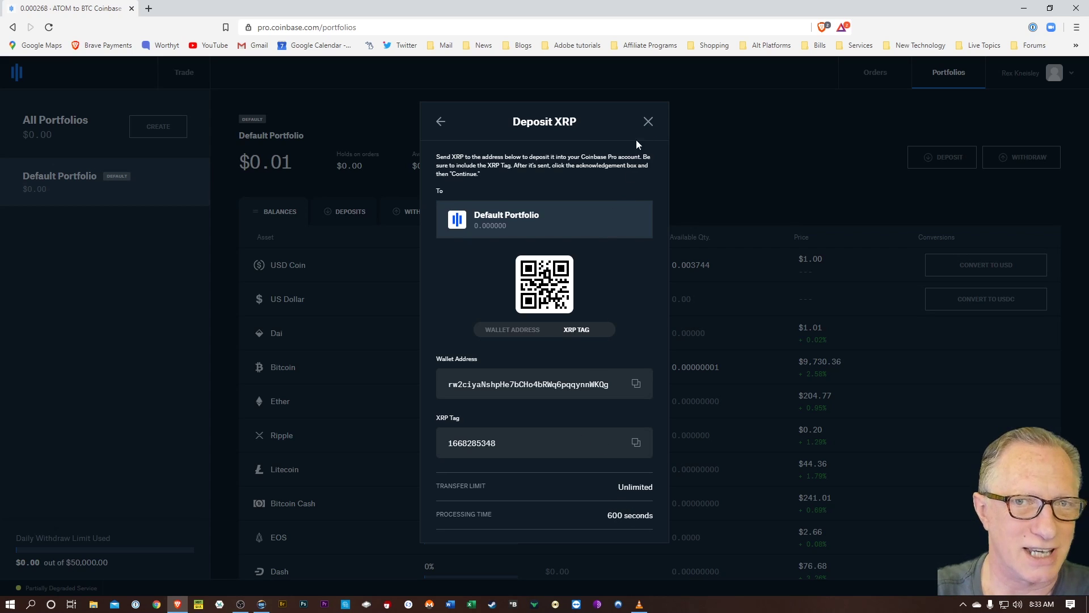
{"action": "left_click", "coordinate": [648, 122]}
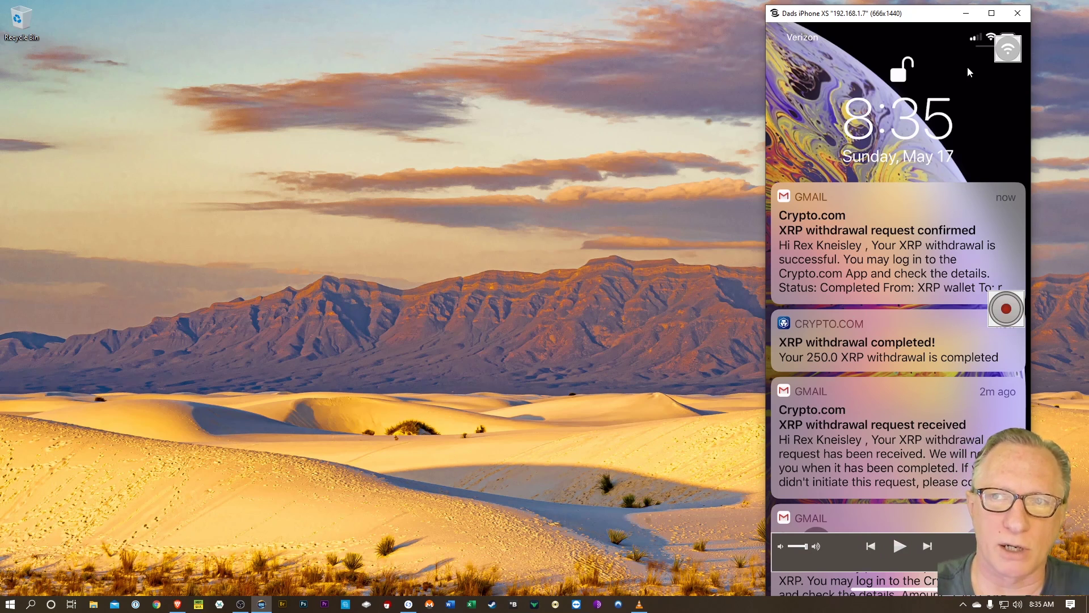
- Put the phone mirror away and bring the Coinbase Pro Portfolios page back up
{"action": "left_click", "coordinate": [967, 14]}
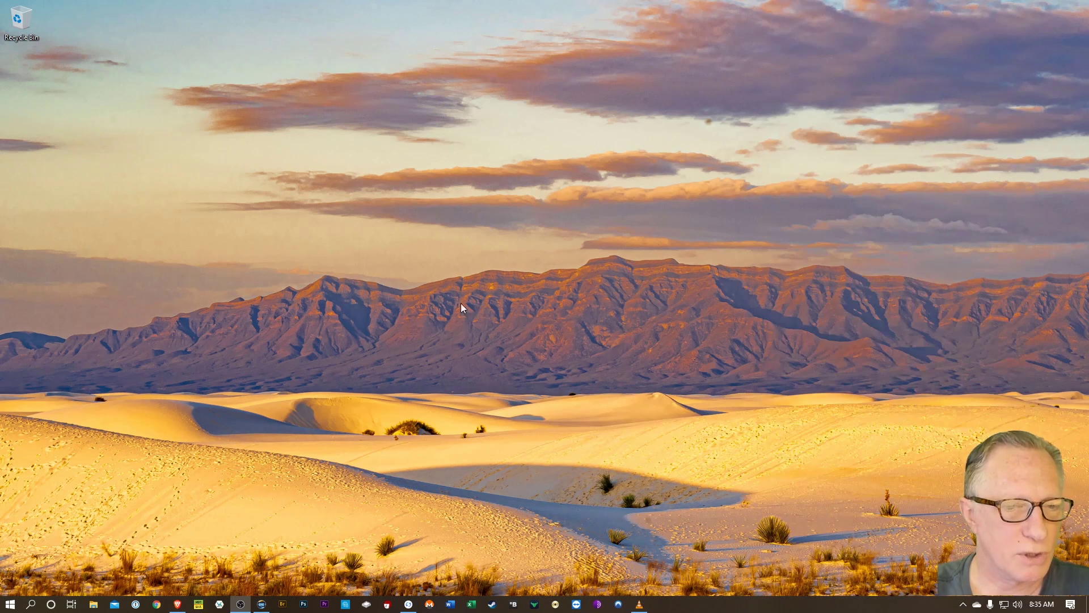
{"action": "left_click", "coordinate": [178, 604]}
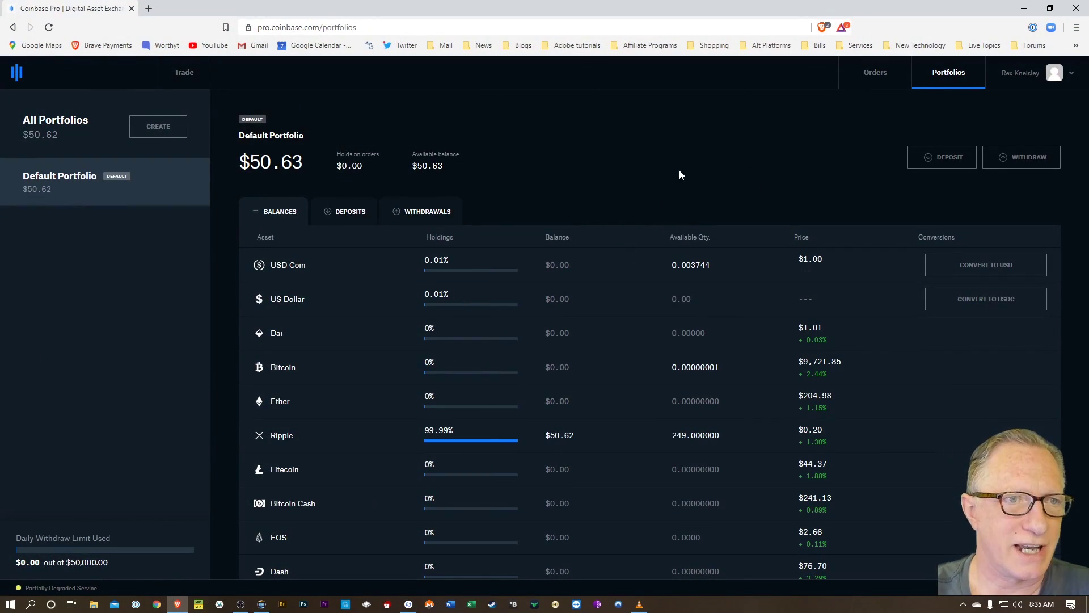